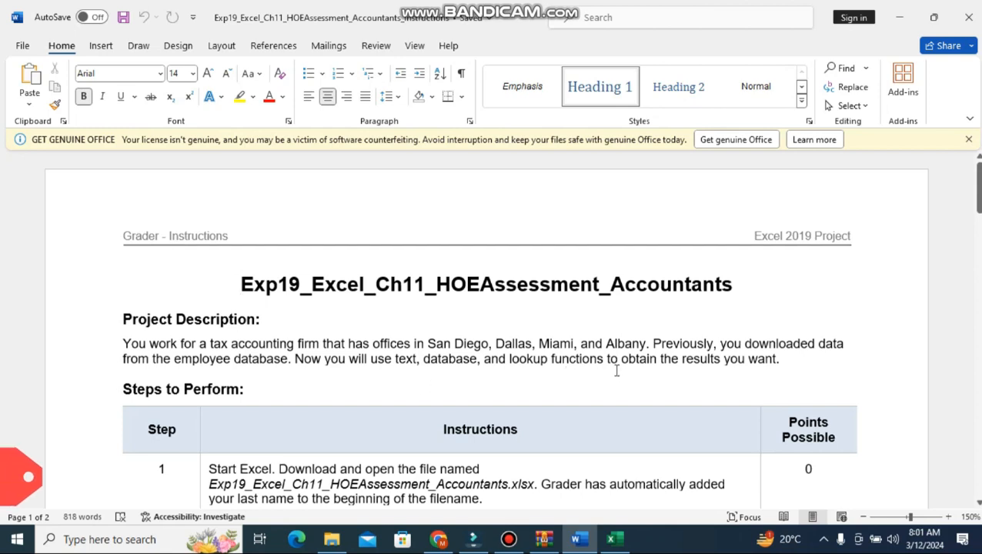
Step: Highlight the step 1 row of the Word instructions table in yellow, and check the accountants workbook in Excel
scroll(427, 342, down, 1)
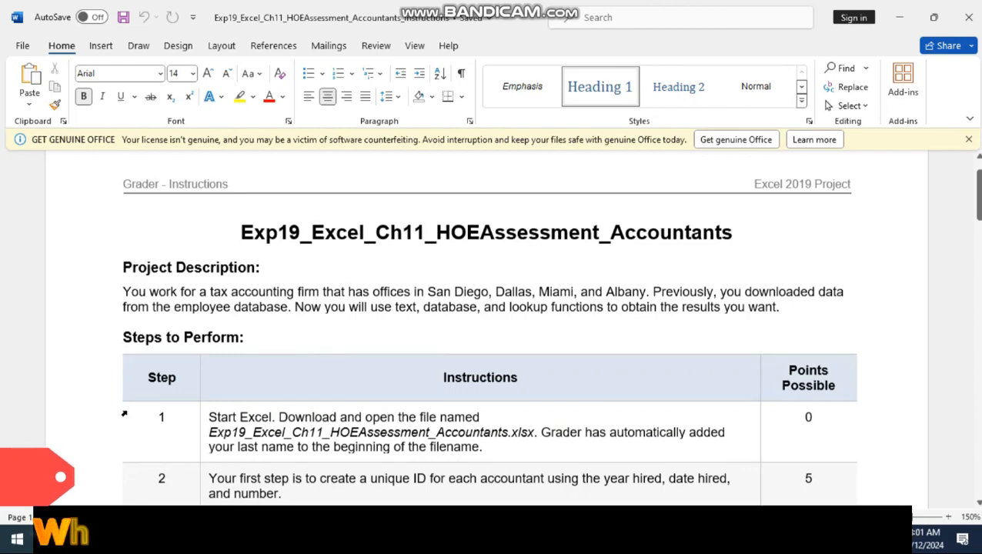
click(100, 433)
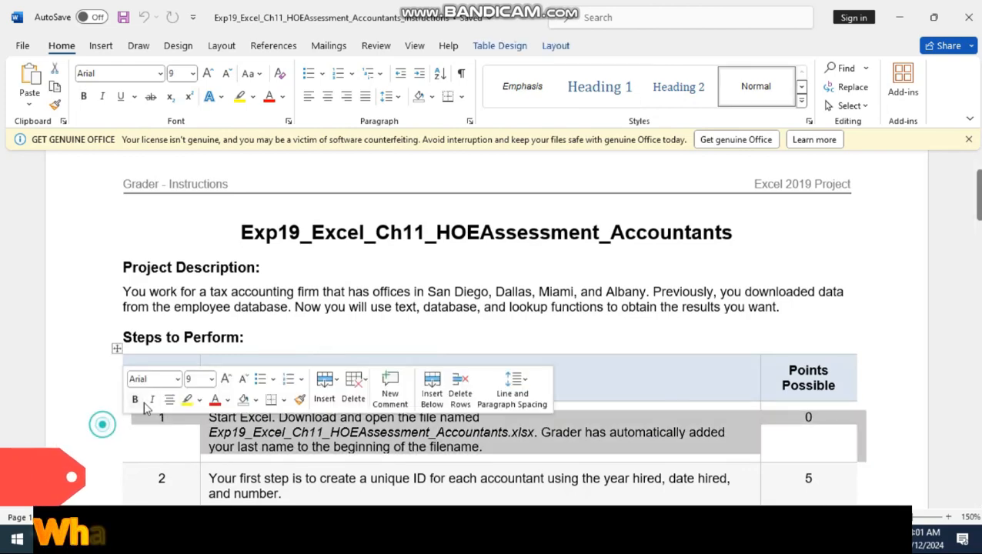
click(185, 399)
scroll(231, 415, down, 1)
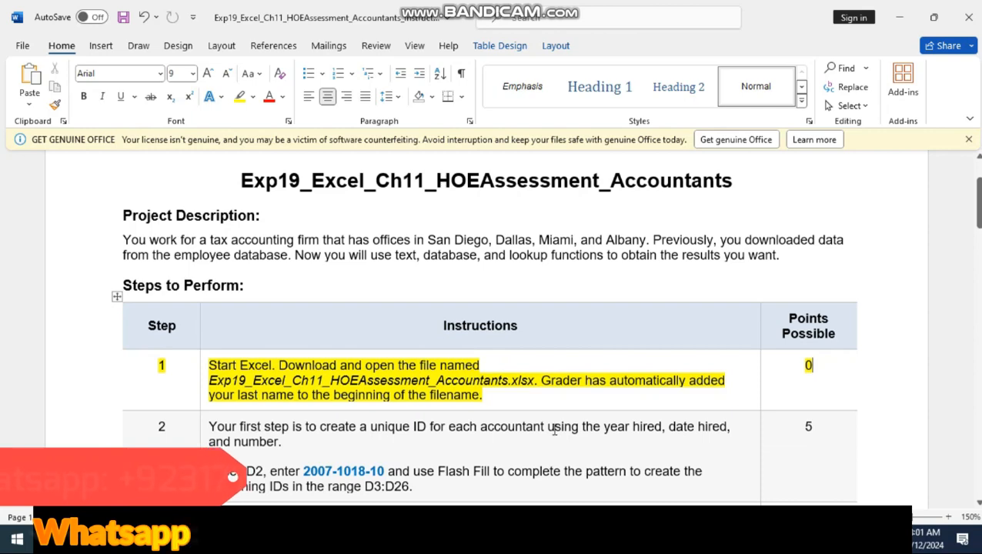
key(alt+Tab)
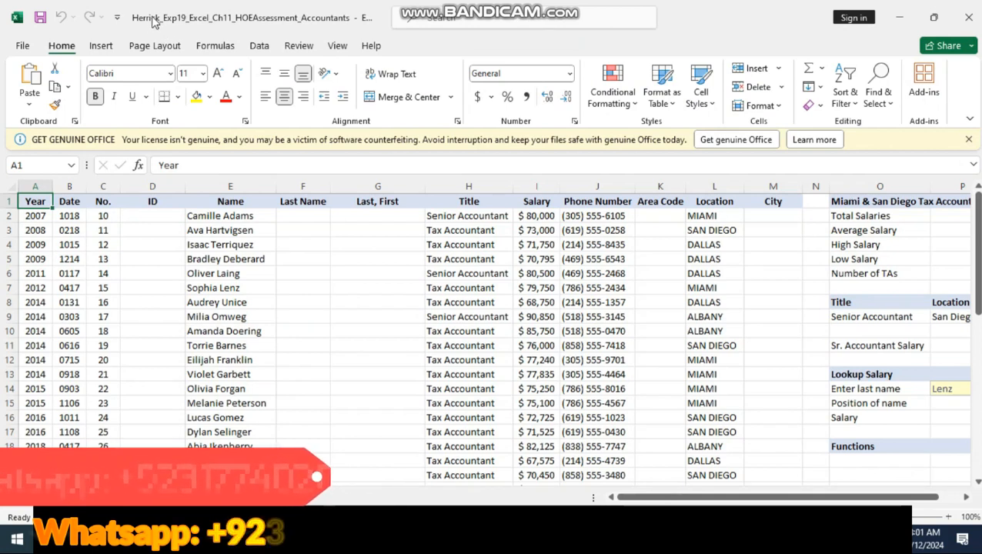
click(231, 540)
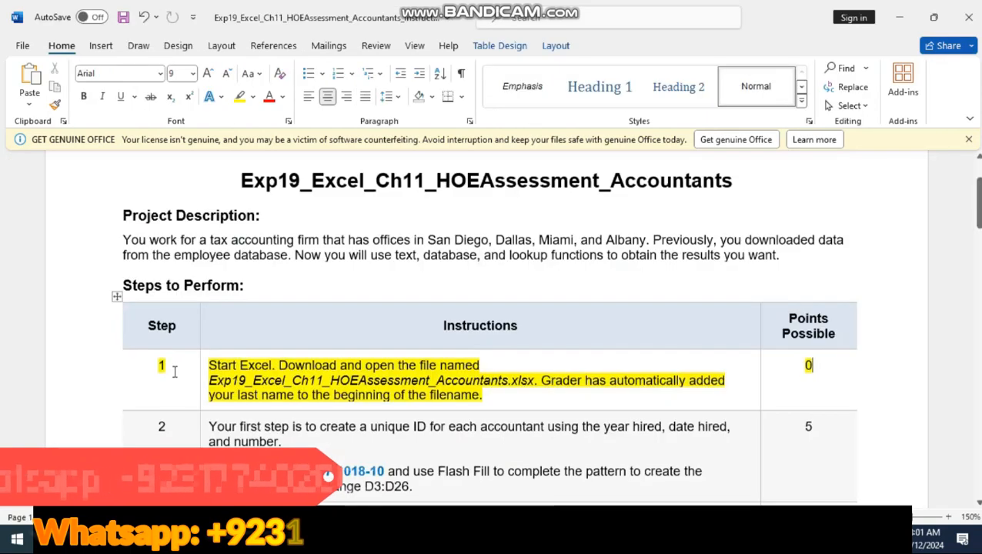
Step: Highlight the step 2 row of the Word instructions table in yellow
click(116, 387)
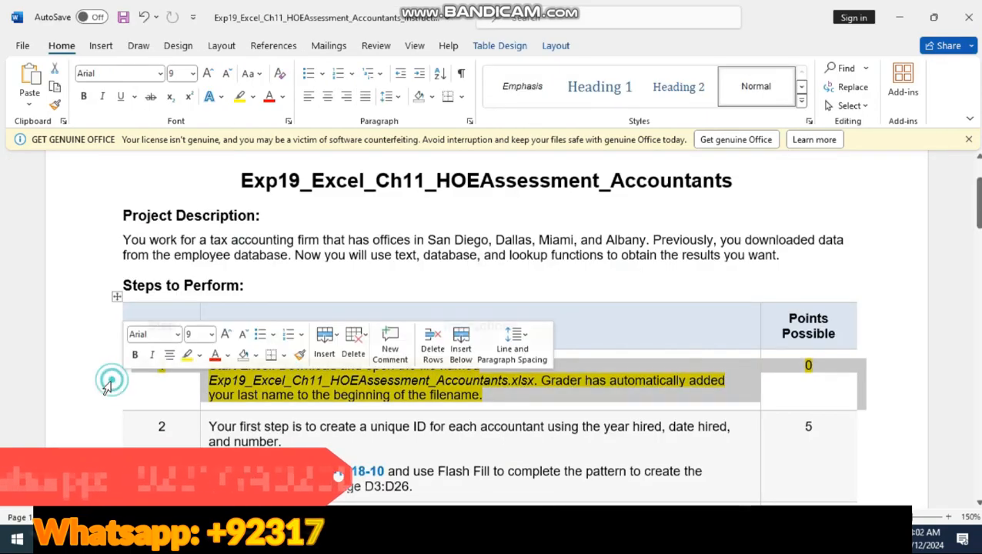
click(82, 437)
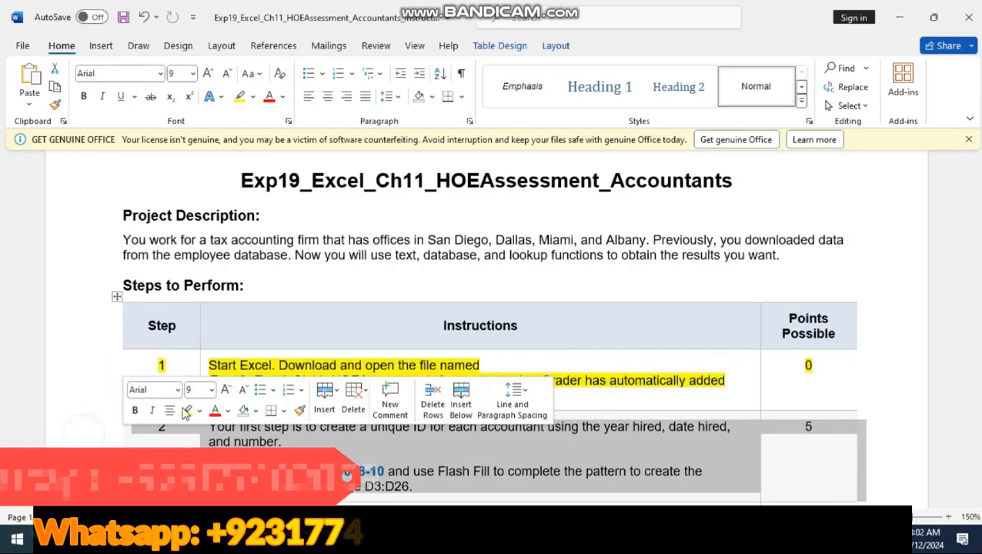
click(187, 414)
scroll(582, 275, down, 3)
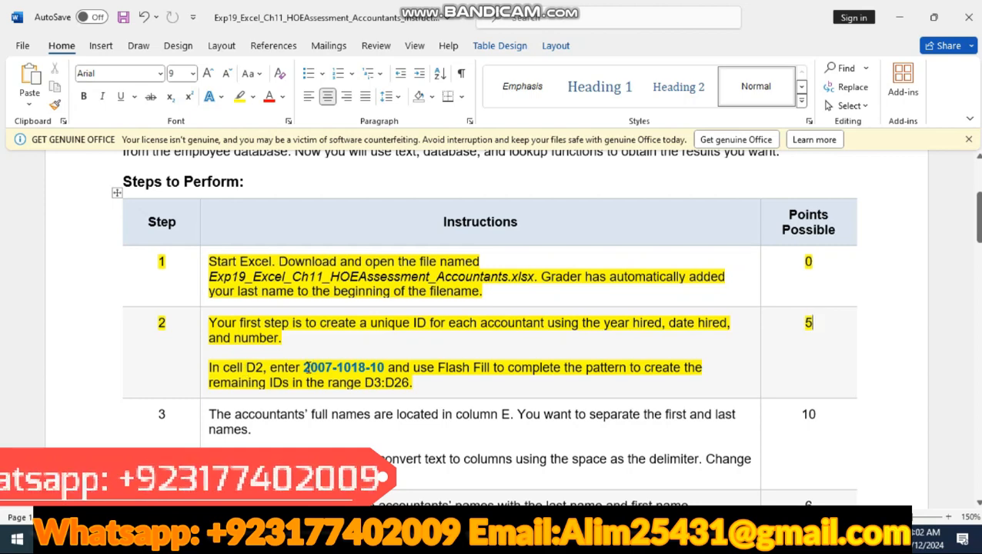
drag(305, 367, 383, 367)
key(ctrl+c)
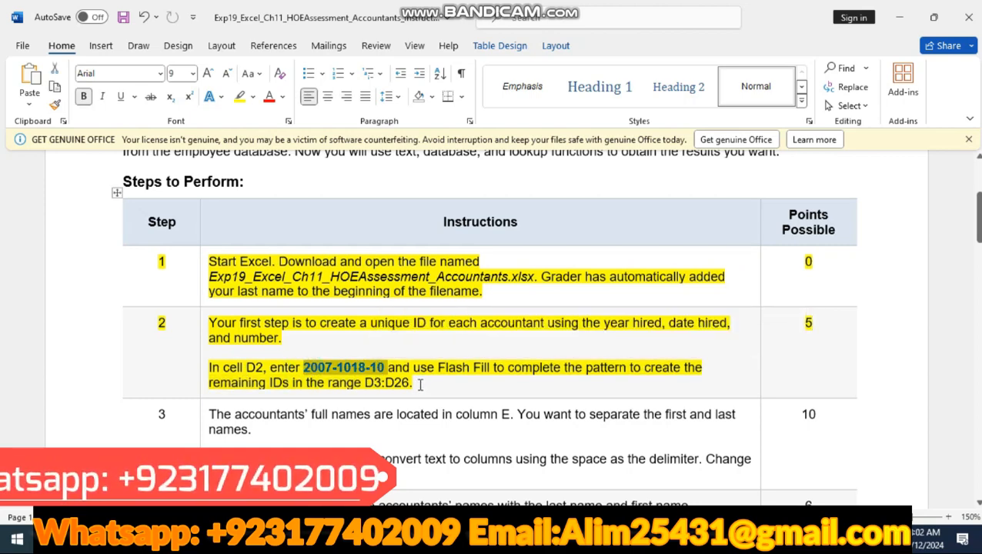
key(alt+Tab)
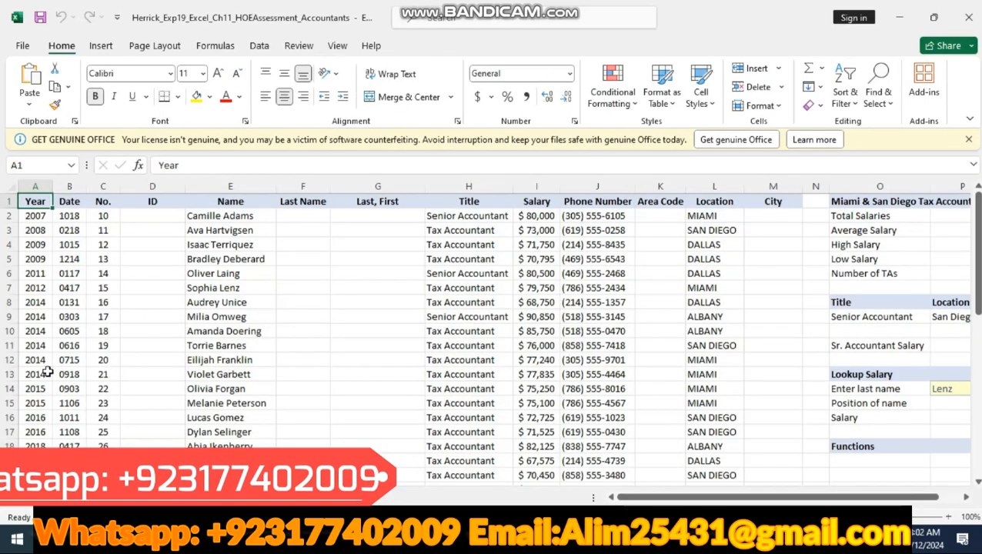
click(154, 215)
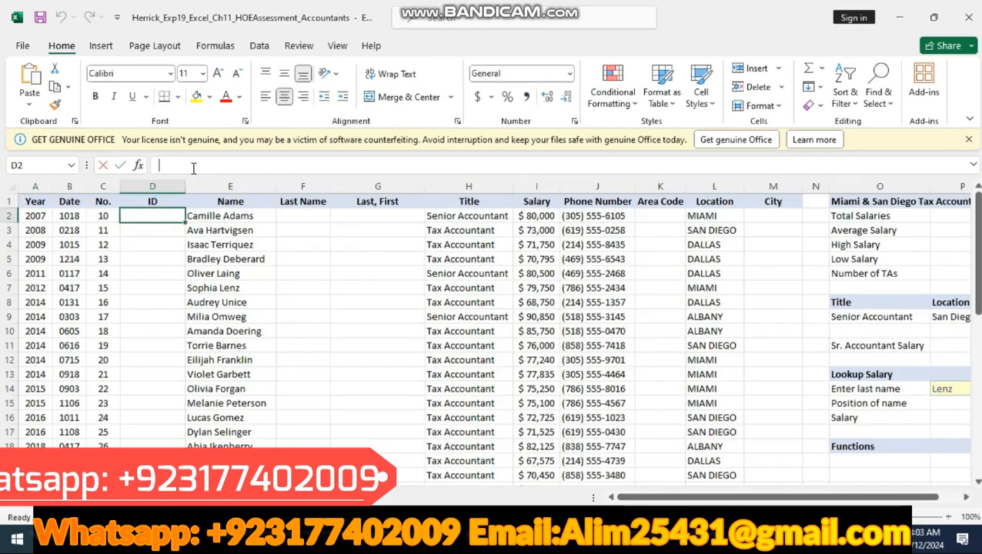
click(193, 165)
key(ctrl+v)
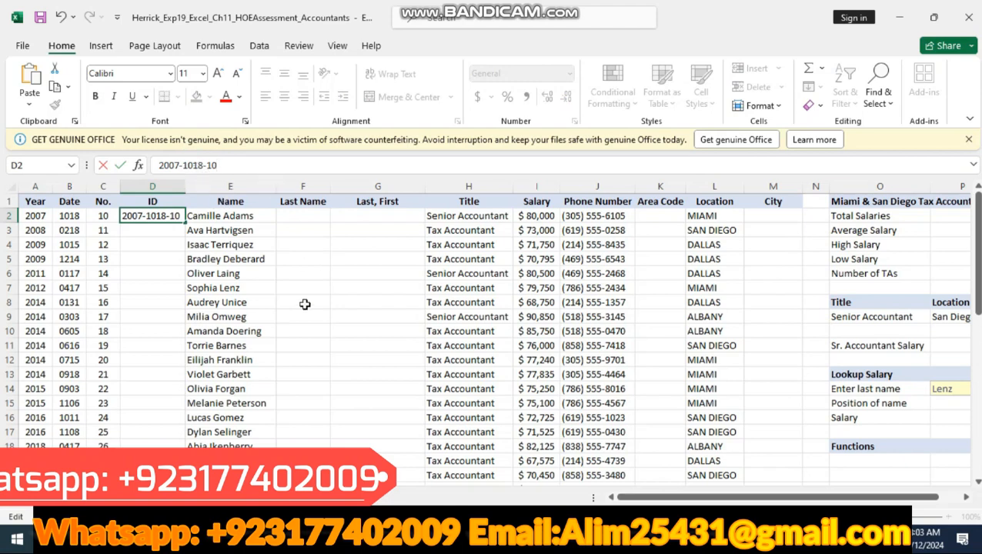
key(alt+Tab)
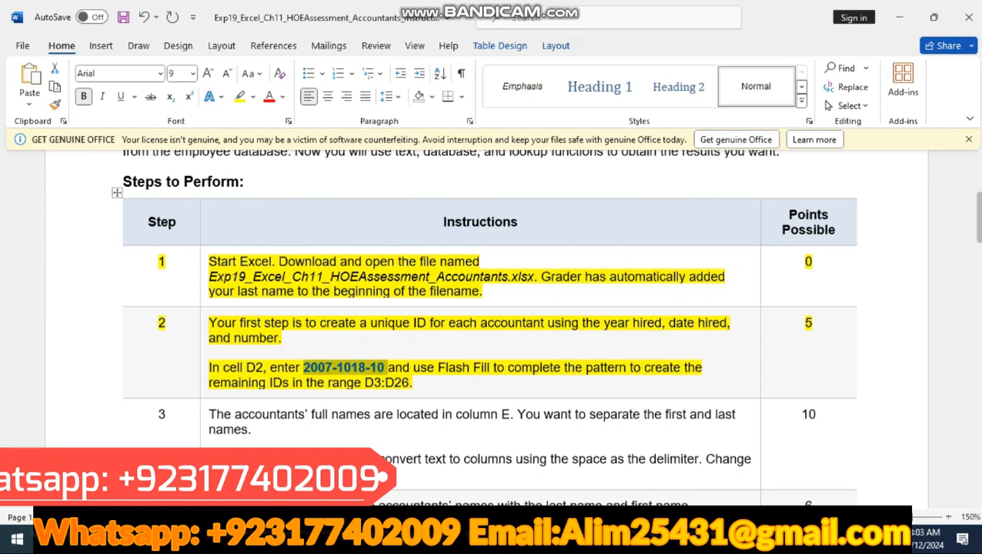
key(alt+Tab)
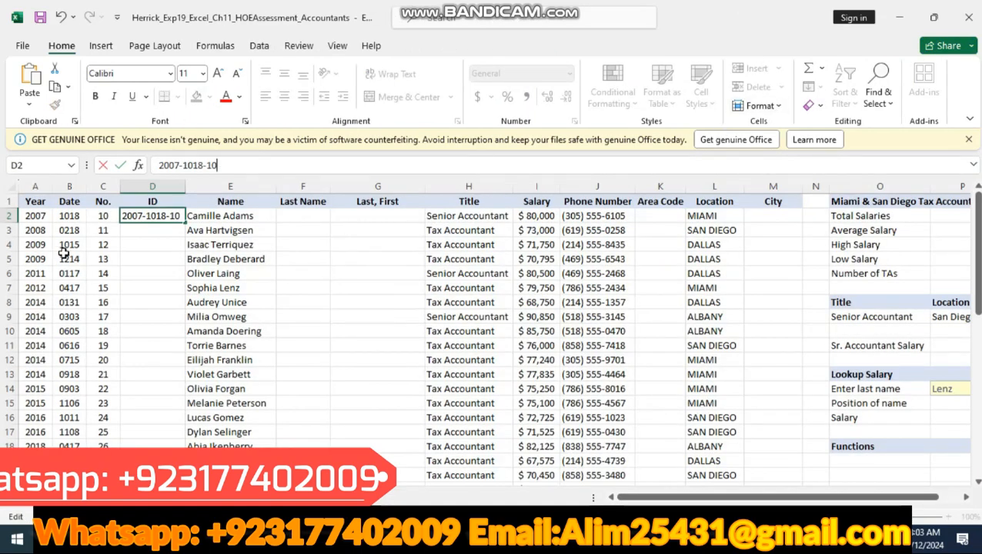
Step: Flash Fill the ID column from D3 to complete the pattern through D26, and check the filled IDs
click(137, 231)
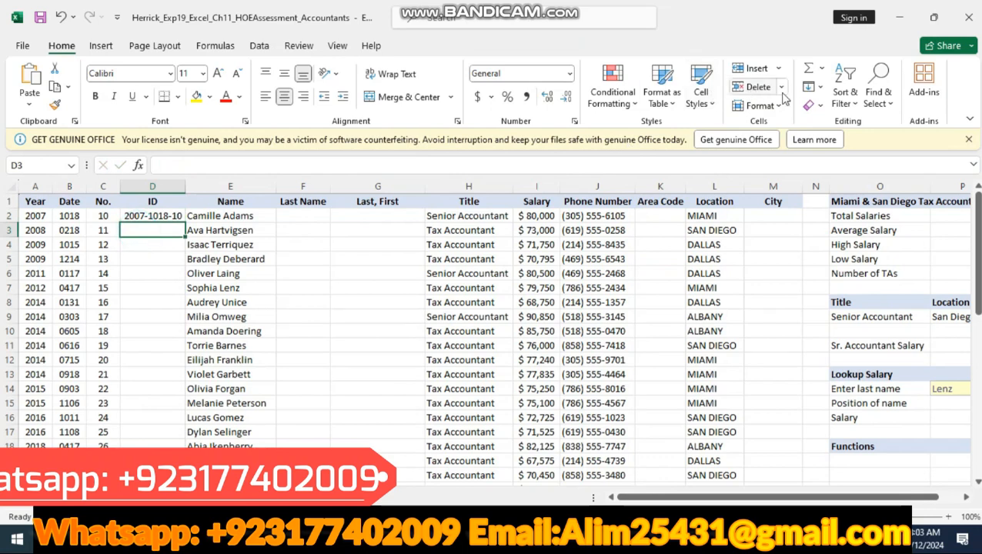
click(821, 87)
click(832, 245)
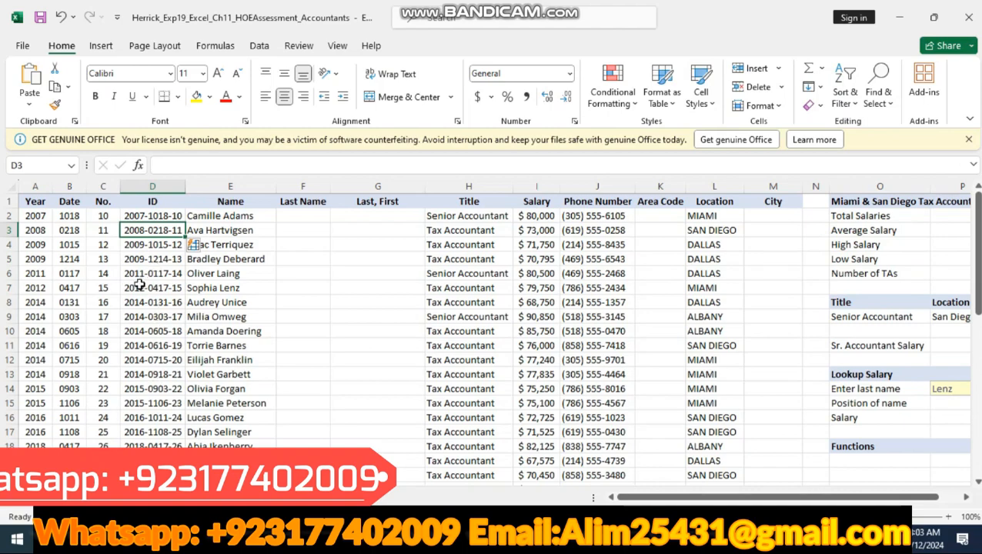
scroll(142, 286, down, 2)
scroll(156, 321, down, 2)
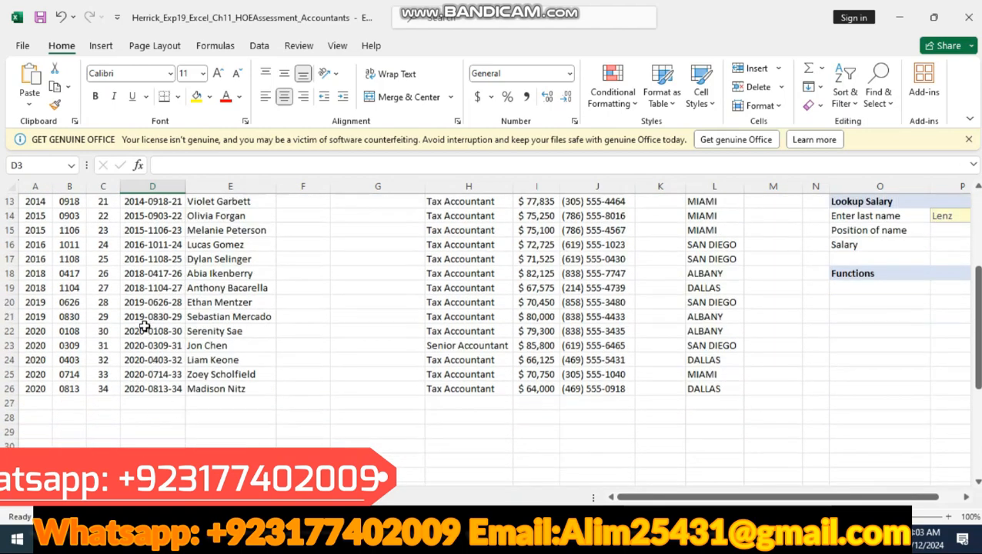
scroll(150, 339, up, 4)
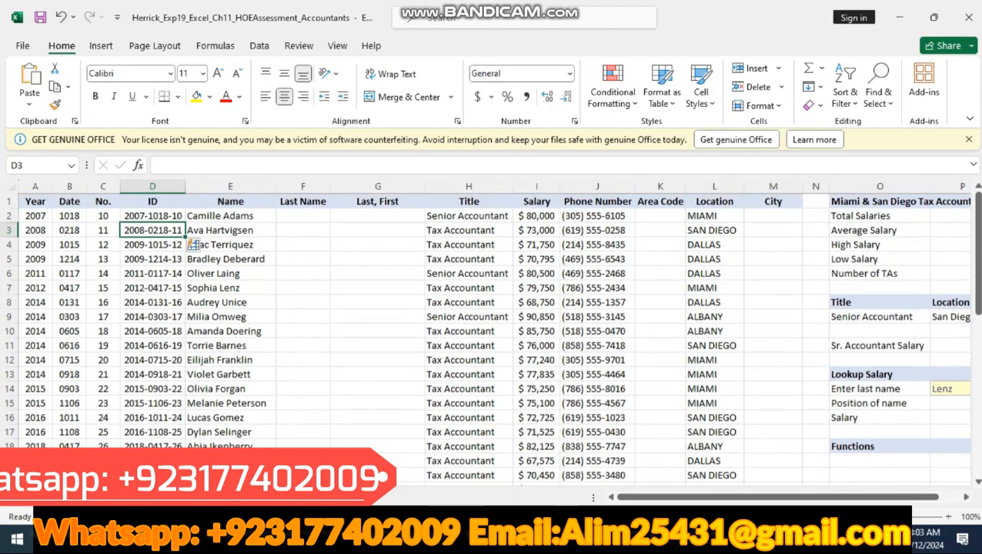
Step: Switch to the Word instructions and highlight the step 3 row in yellow
key(alt+Tab)
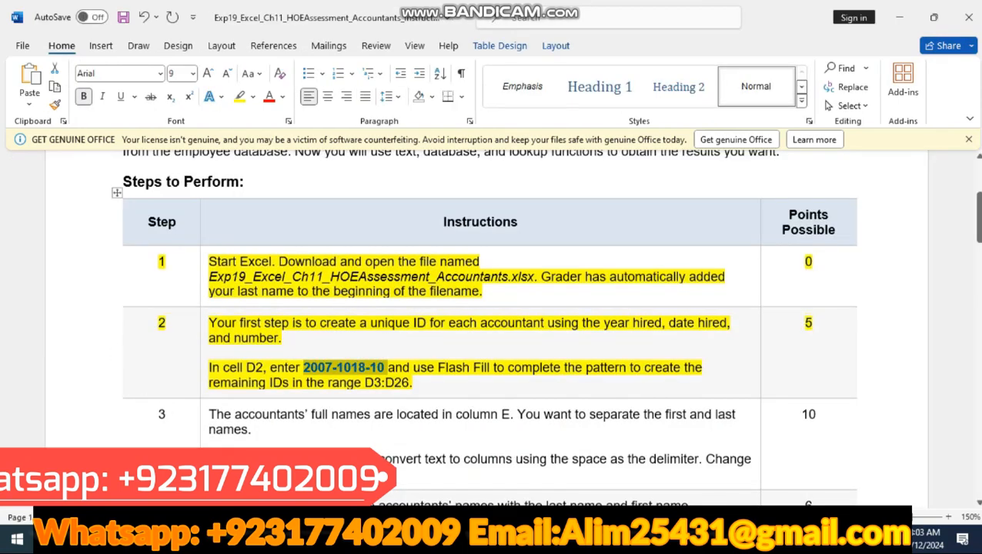
click(112, 431)
click(186, 422)
scroll(183, 423, down, 1)
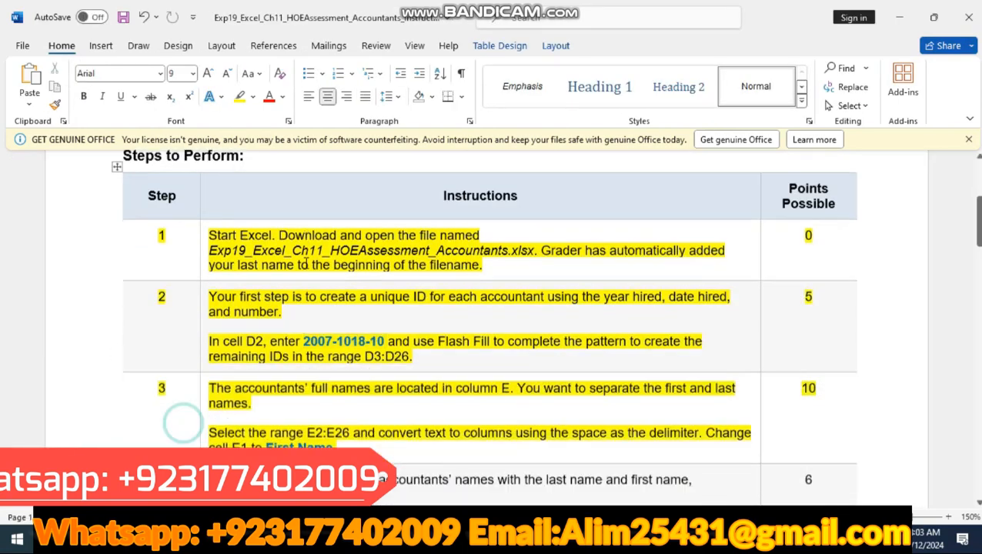
scroll(192, 369, down, 3)
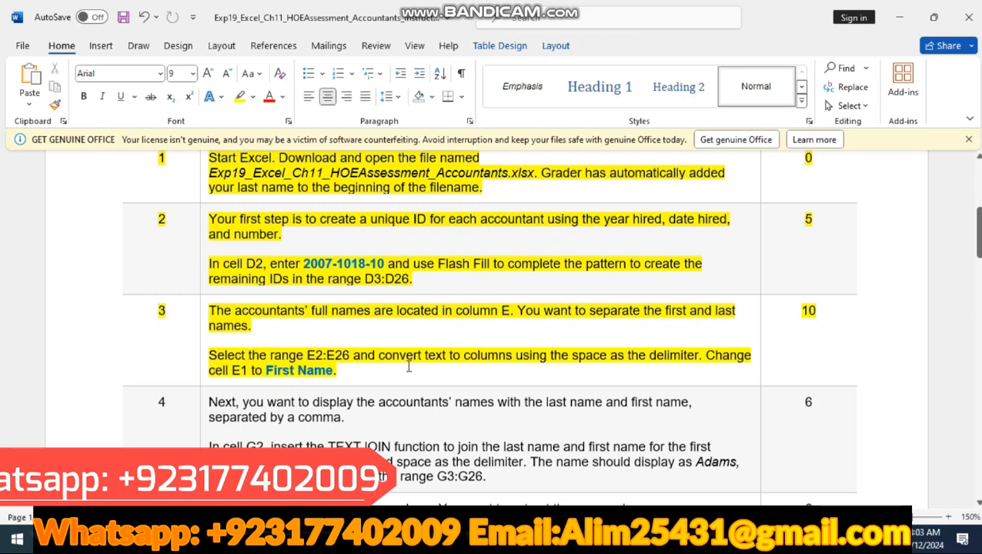
Step: Split the full names in Excel's E2:E26 with Text to Columns, delimited with Space added, and select First Name in Word's step 3 instructions
key(alt+Tab)
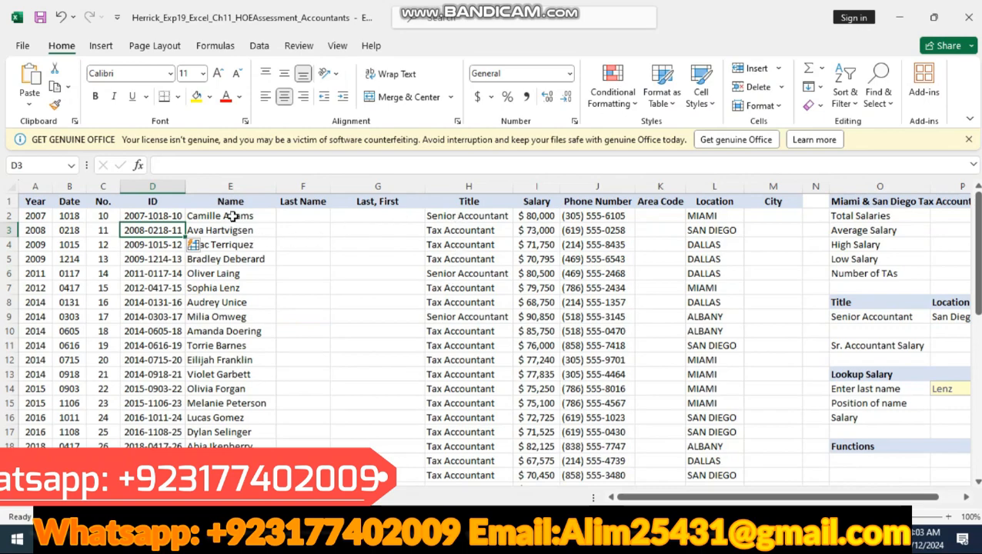
drag(231, 216, 234, 489)
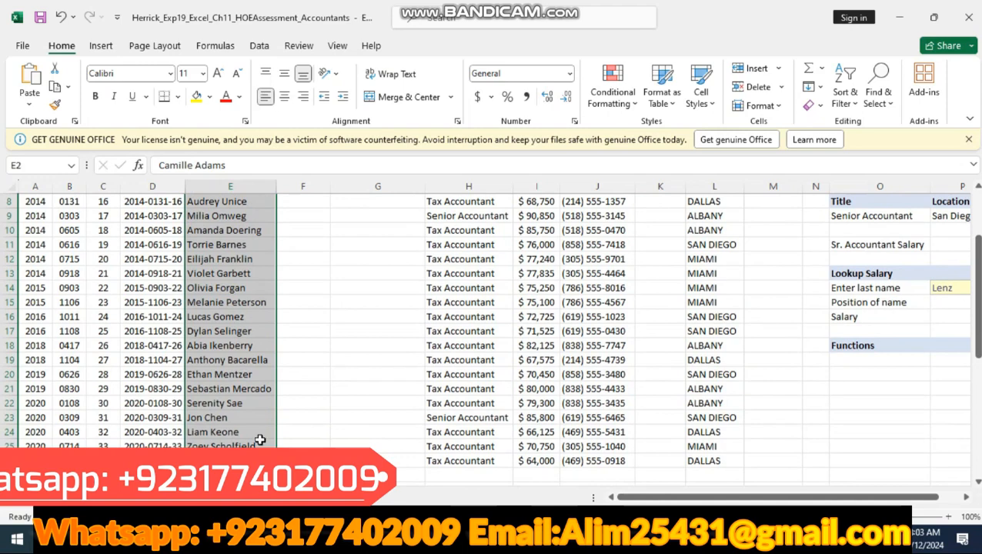
key(alt+Tab)
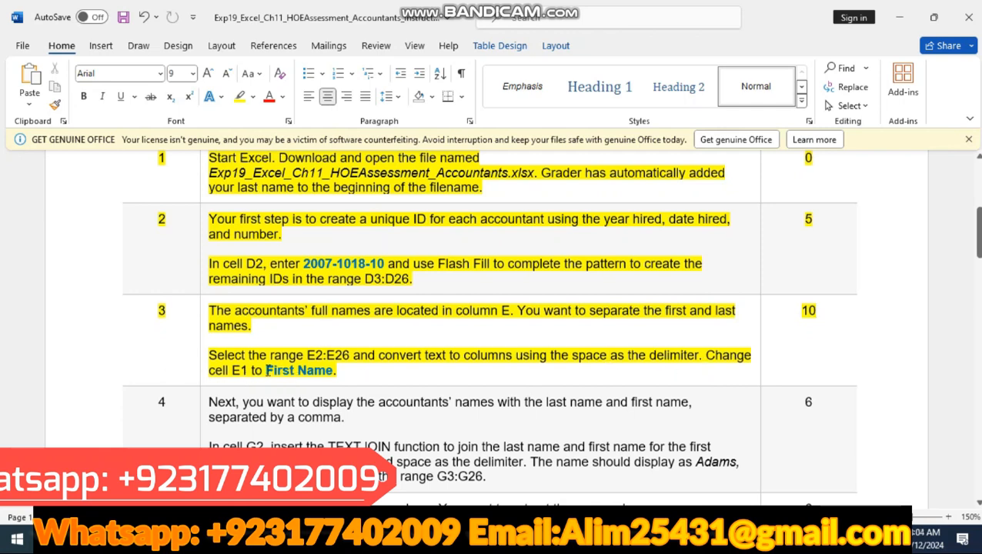
drag(266, 370, 333, 371)
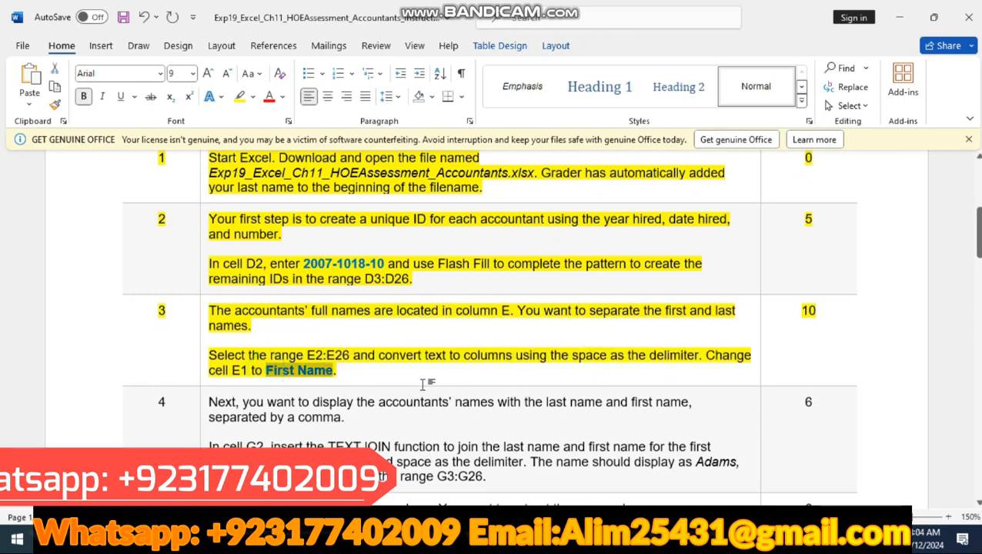
click(591, 539)
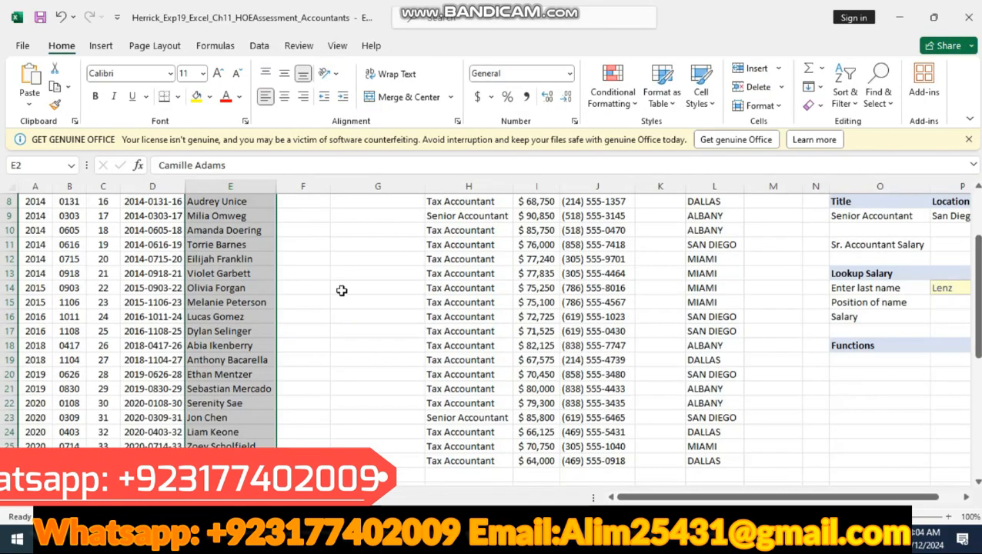
click(258, 46)
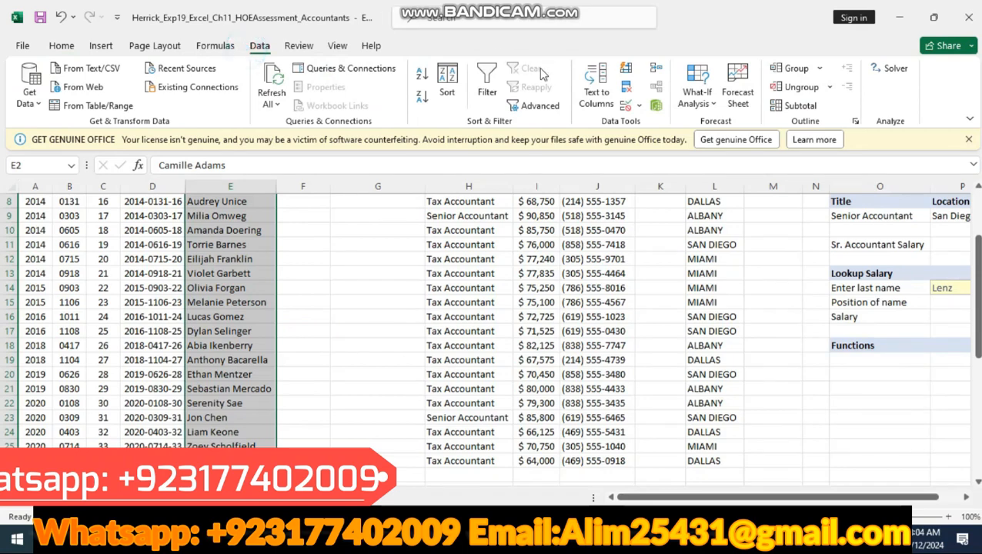
click(599, 94)
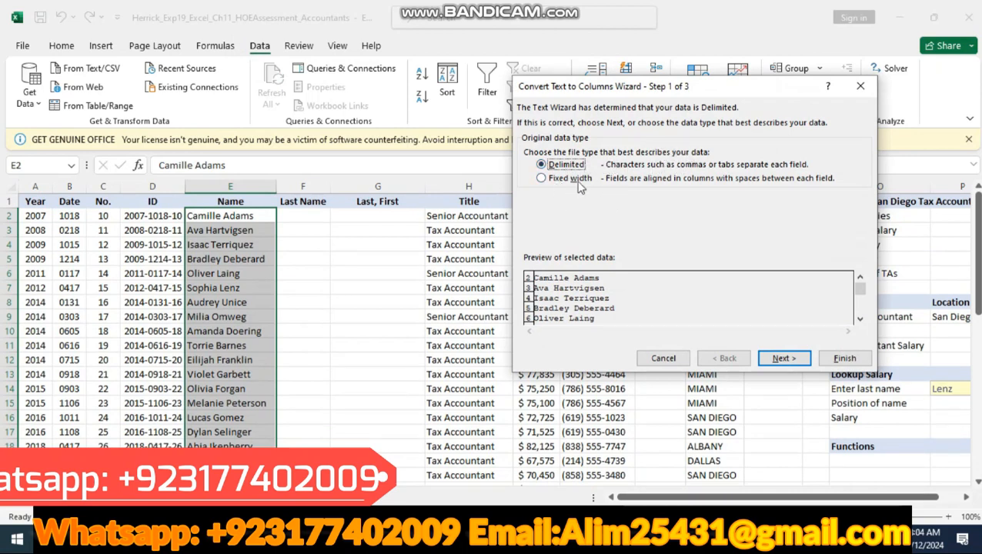
click(784, 358)
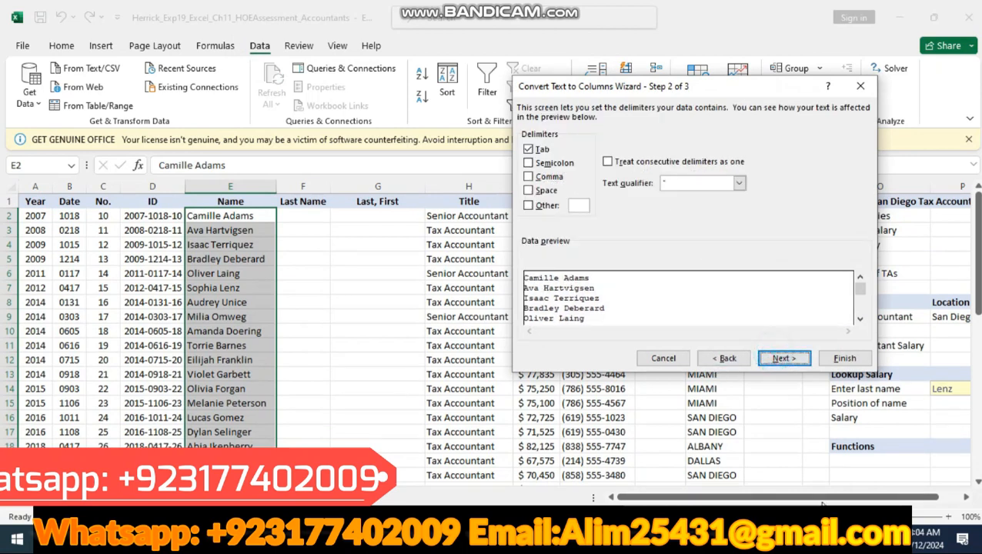
click(436, 539)
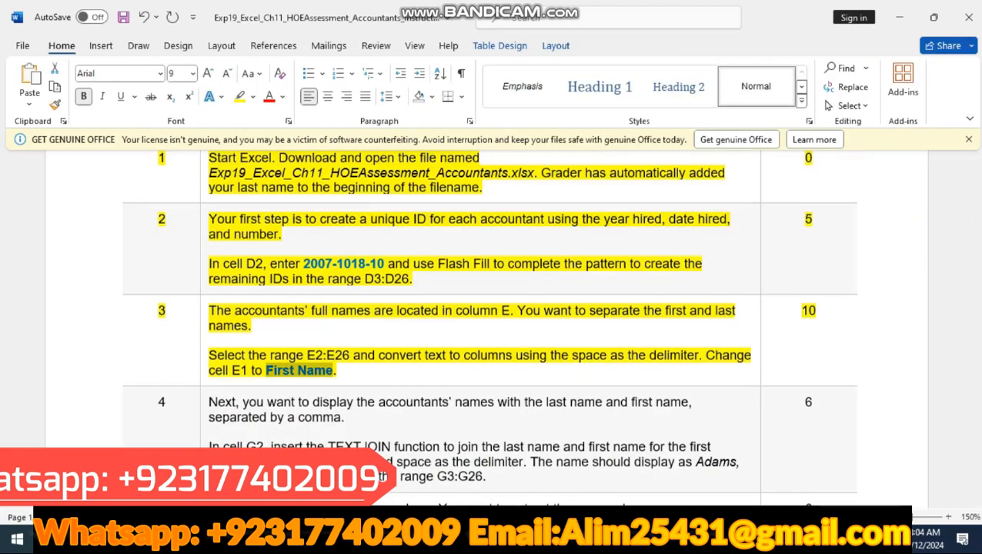
click(461, 539)
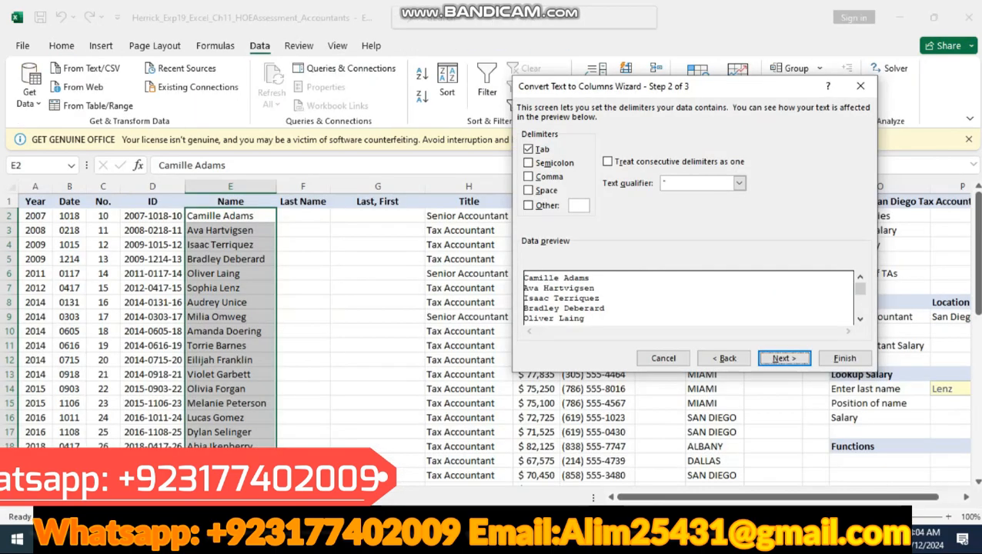
click(536, 192)
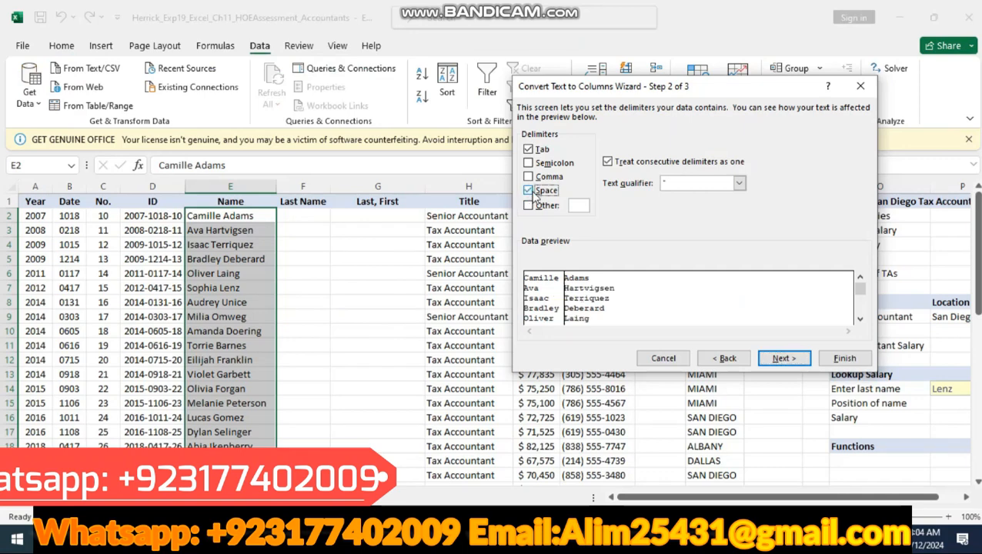
click(784, 359)
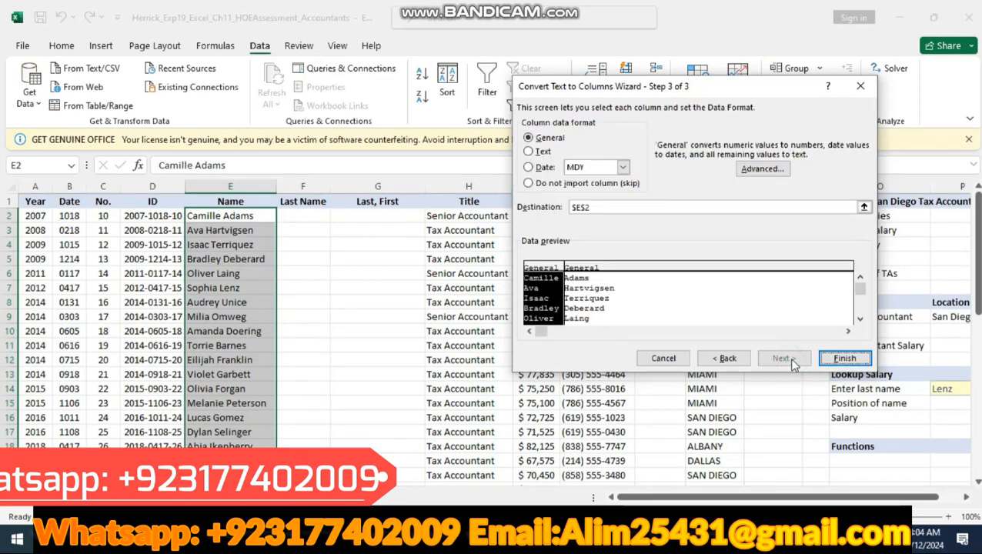
click(845, 357)
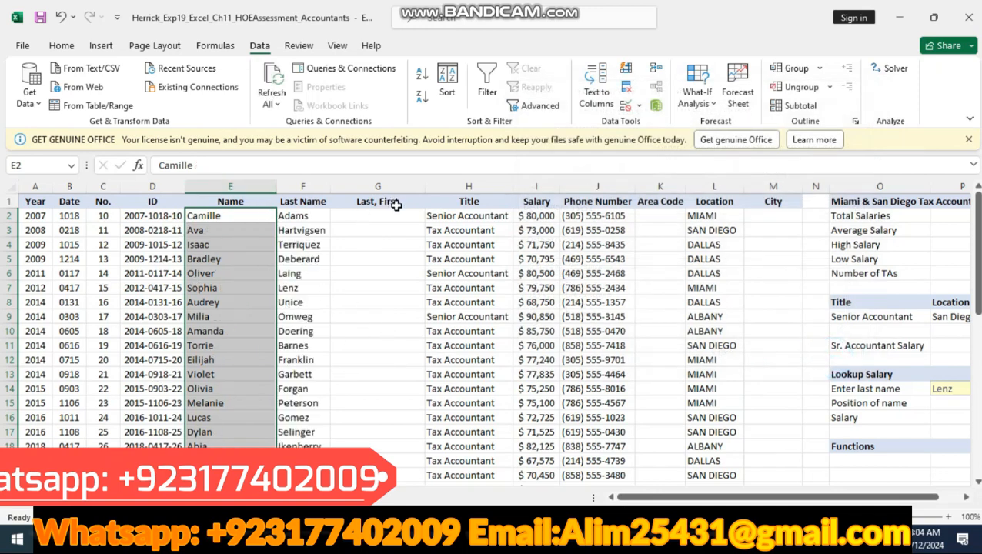
Step: Check the header text in Word's step 3 instructions and replace the header in Excel's cell E1 with First Name
key(alt+Tab)
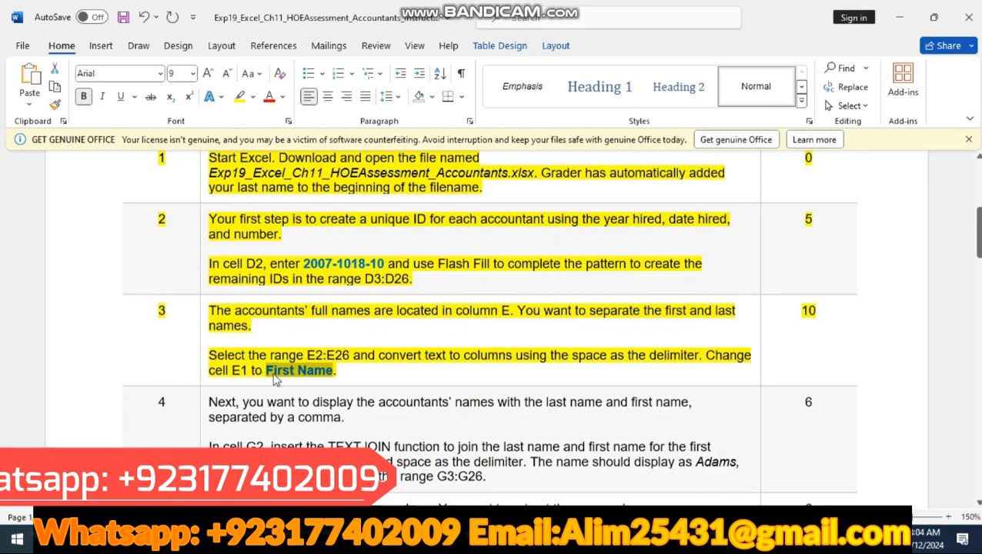
key(alt+Tab)
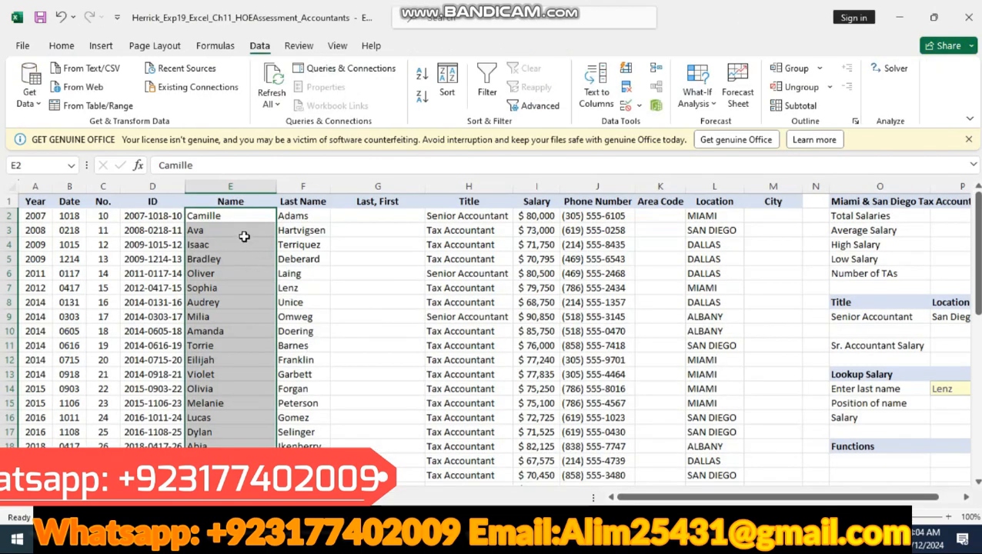
double_click(241, 201)
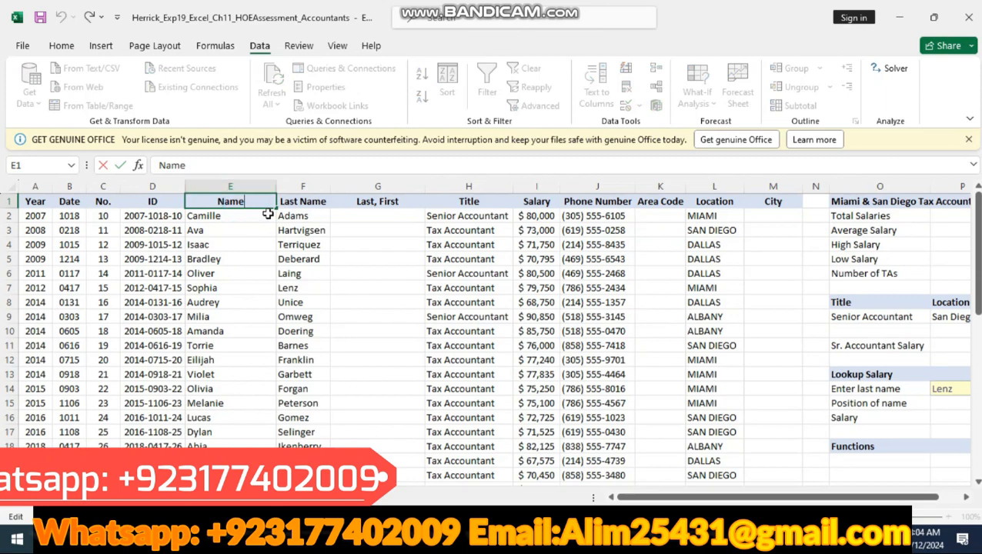
key(BackSpace)
key(BackSpace)
key(BackSpace)
key(BackSpace)
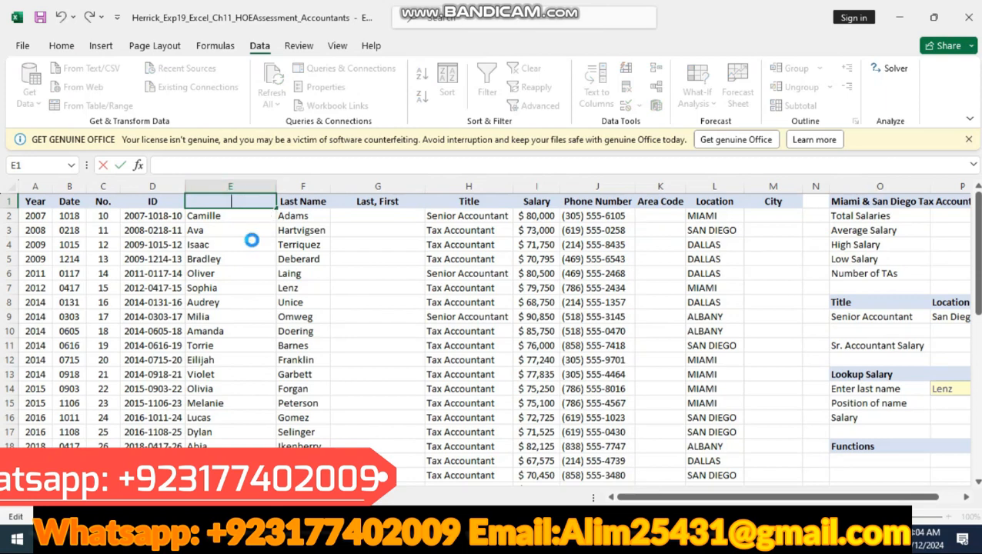
text(First Name)
Step: Switch to the Word instructions, highlight the step 4 row in yellow, and read it
key(alt+Tab)
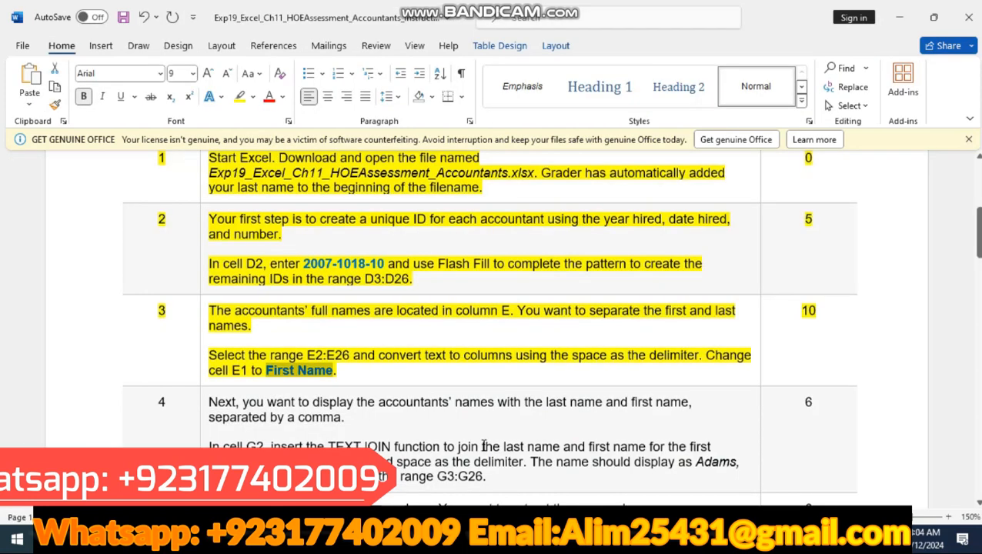
scroll(105, 434, down, 1)
scroll(106, 434, down, 1)
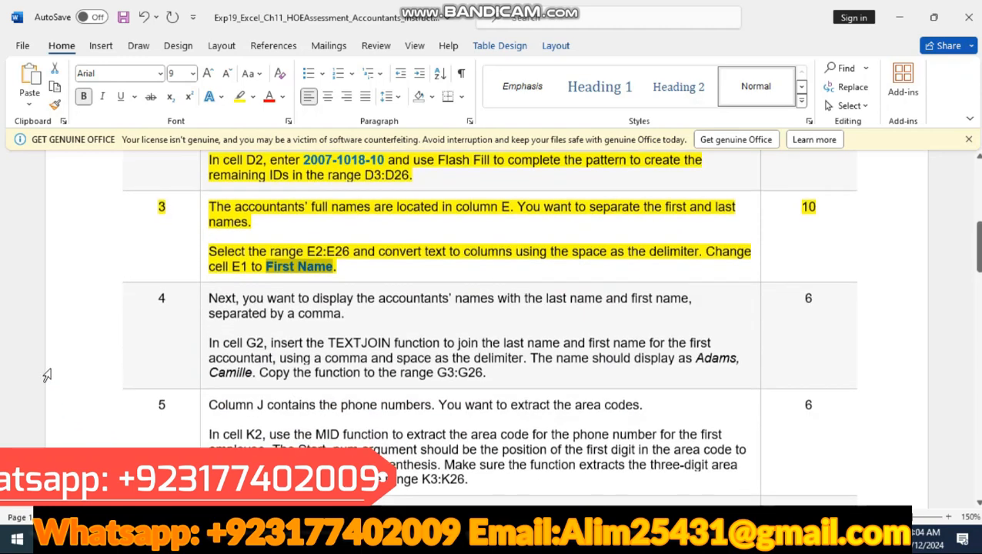
click(75, 323)
click(188, 300)
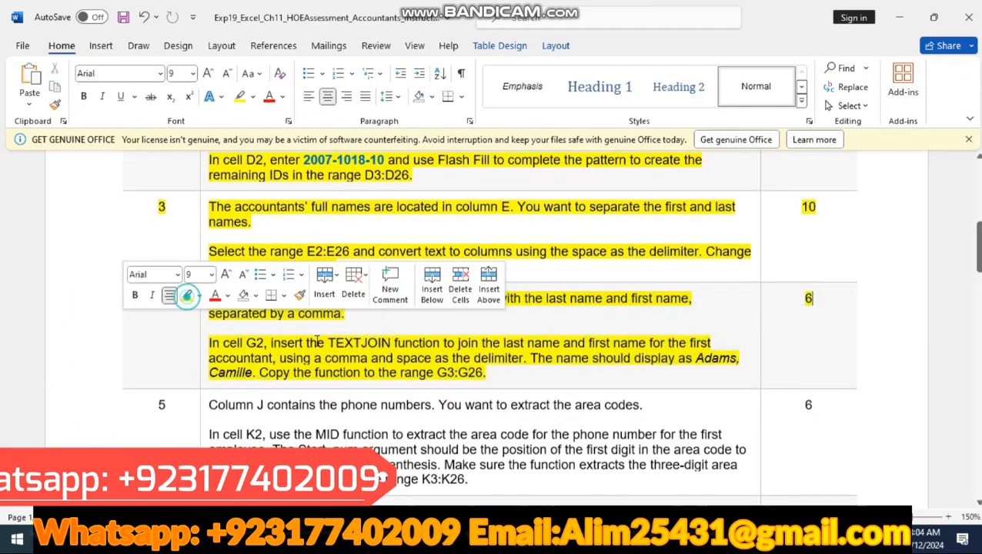
key(Right)
scroll(317, 313, down, 1)
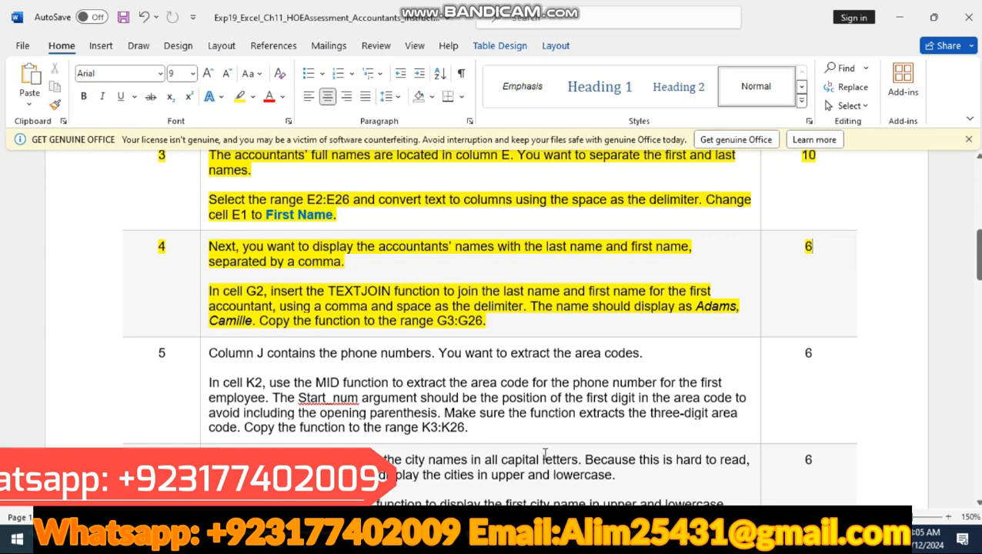
Step: Start a TEXTJOIN formula in Excel's cell G2 with a space as the delimiter and TRUE for ignoring empty cells, consulting Word's step 4
key(alt+Tab)
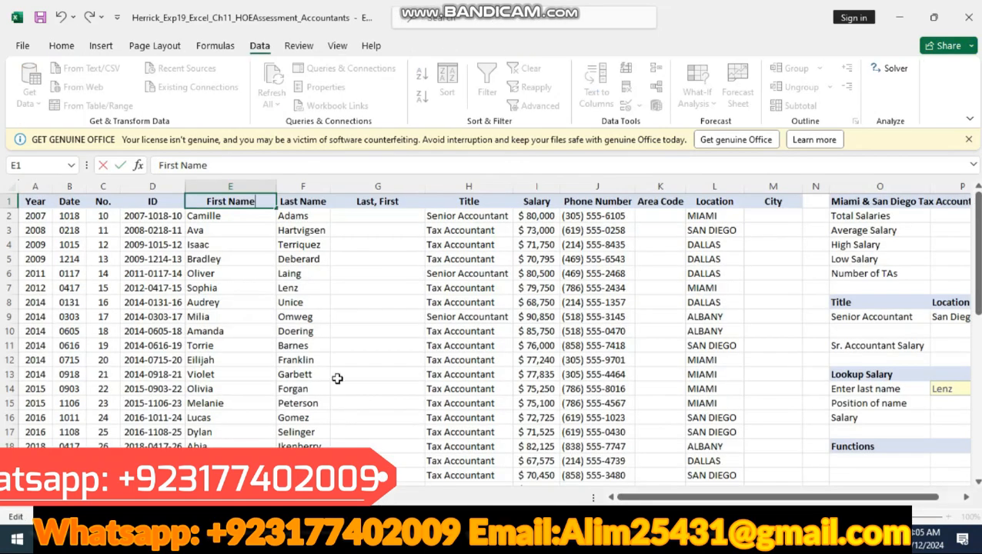
click(356, 204)
click(374, 214)
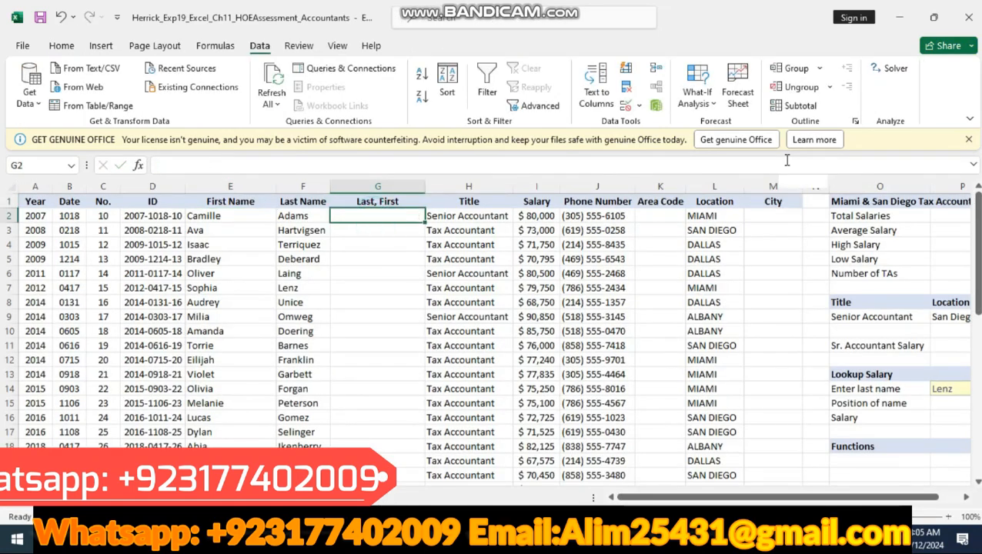
text(=t)
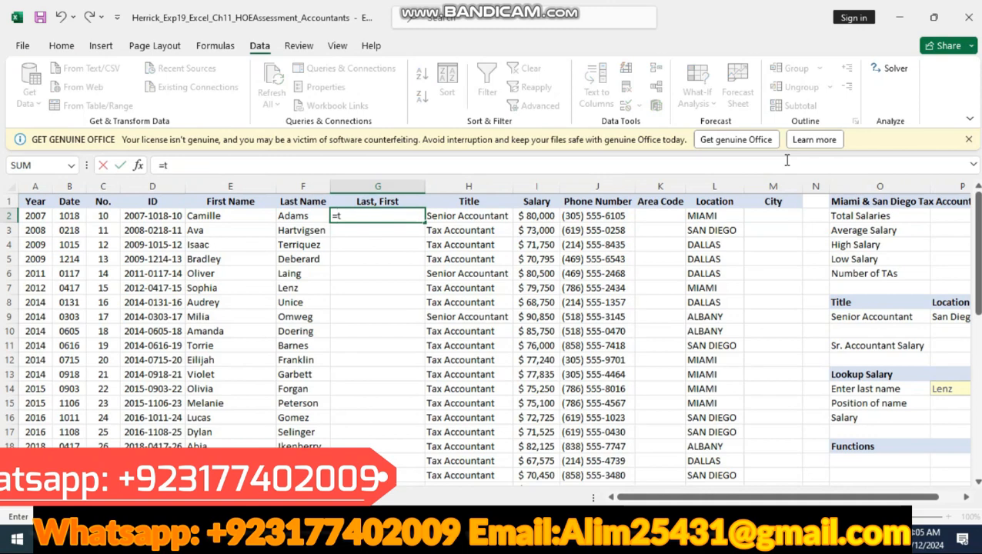
text(extj)
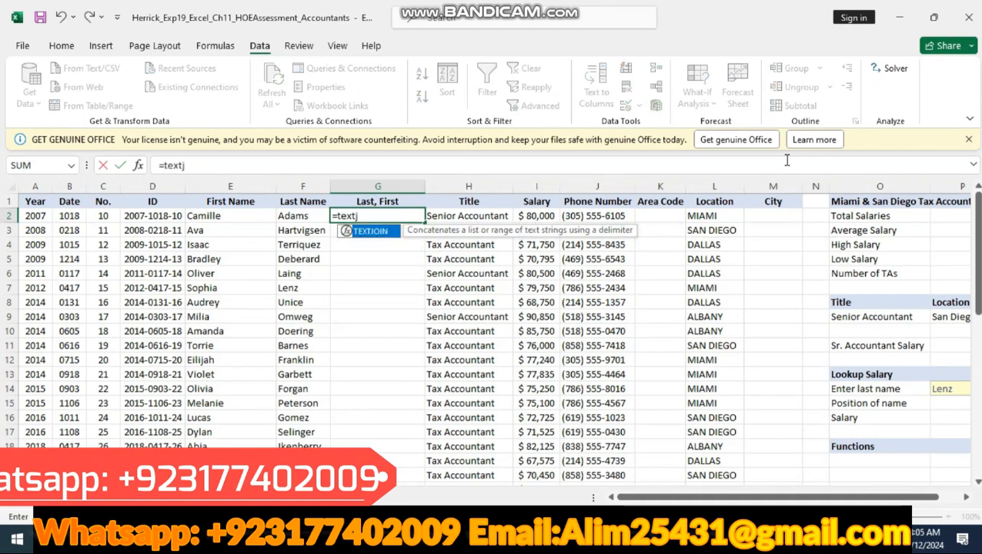
text(oin()
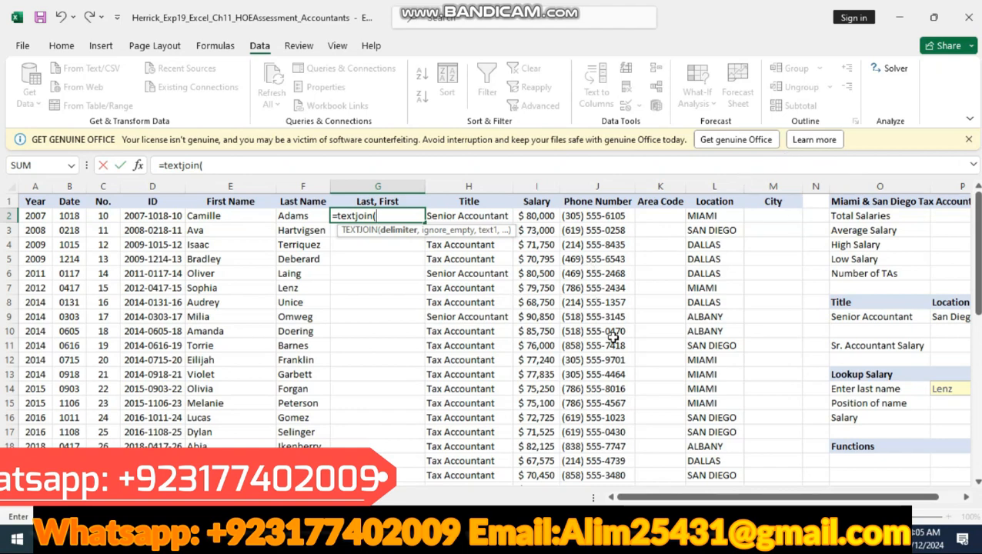
key(alt+Tab)
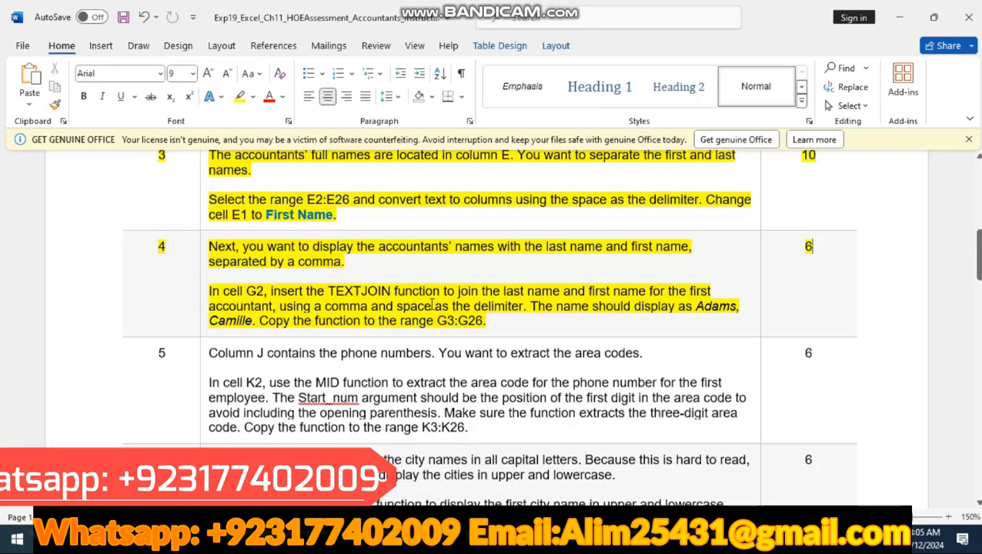
key(alt+Tab)
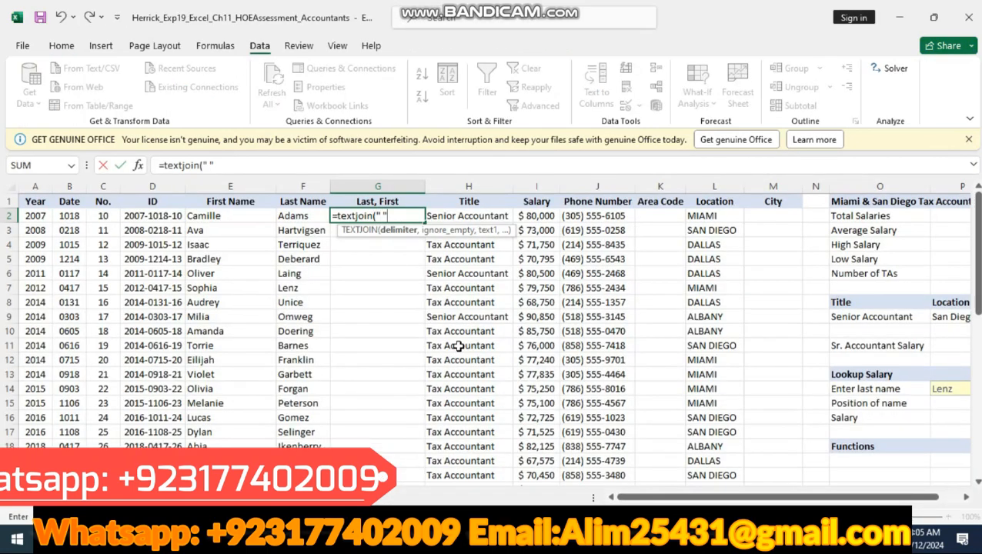
text(,)
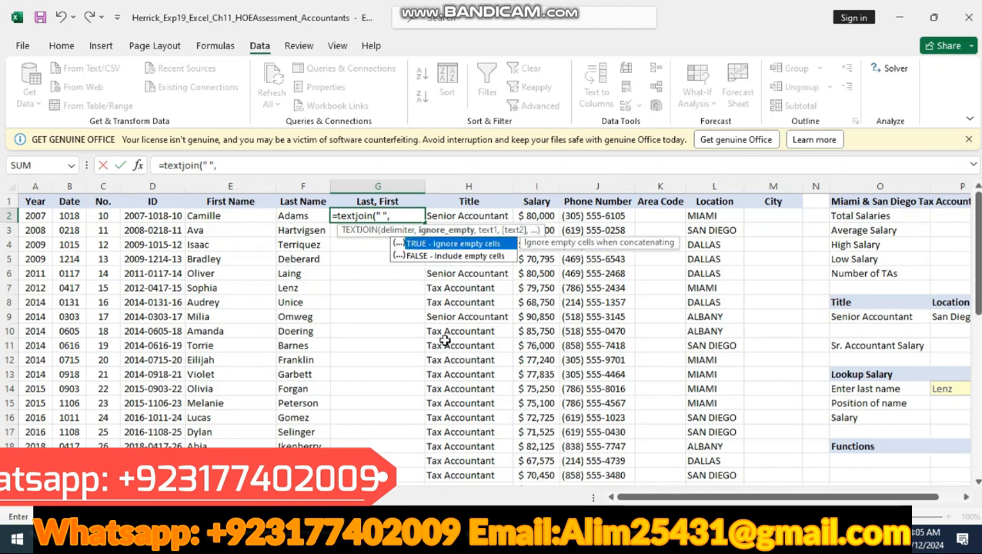
double_click(476, 245)
text(,)
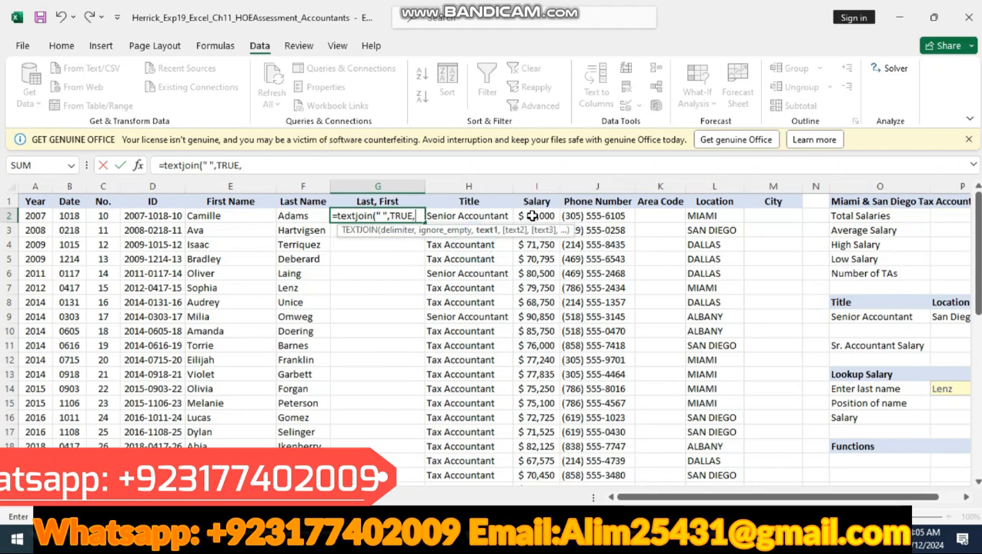
Step: Recheck step 4 in Word, and complete the TEXTJOIN arguments in G2 with last name F2 followed by first name E2
key(alt+Tab)
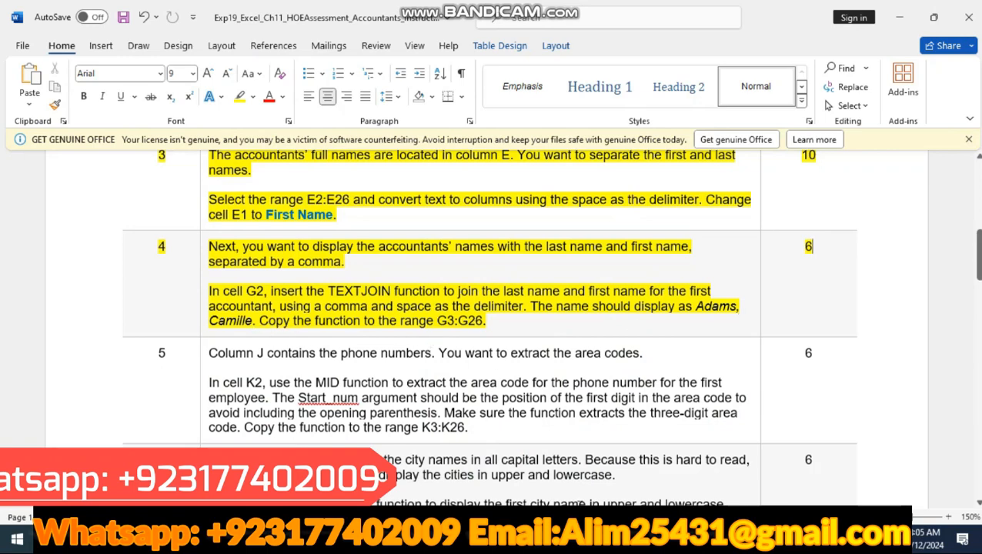
key(alt+Tab)
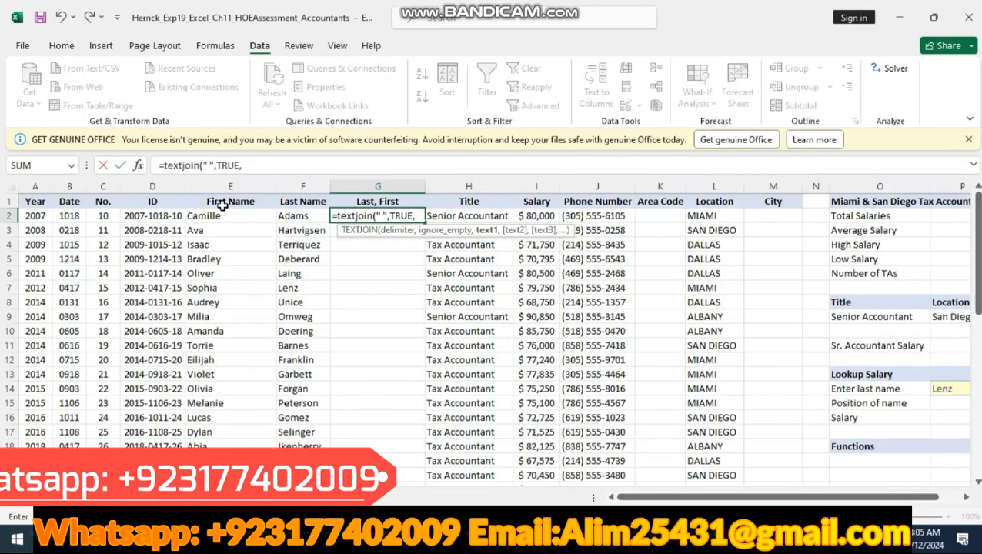
click(290, 216)
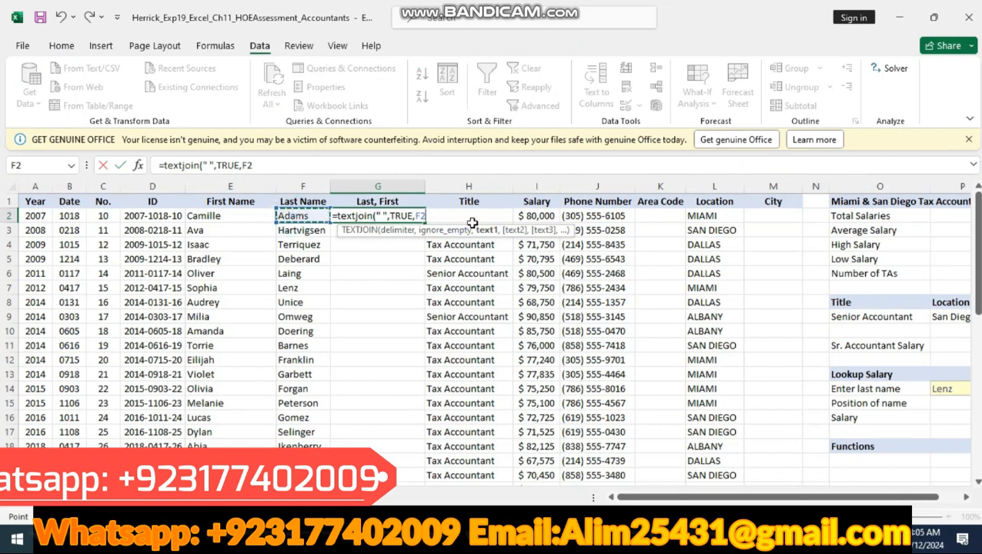
text(,)
click(243, 215)
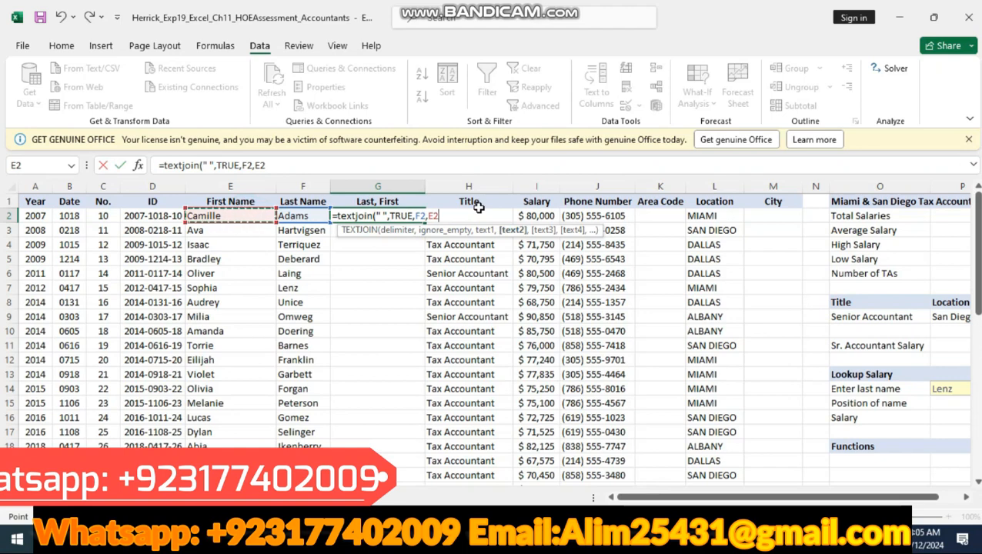
text())
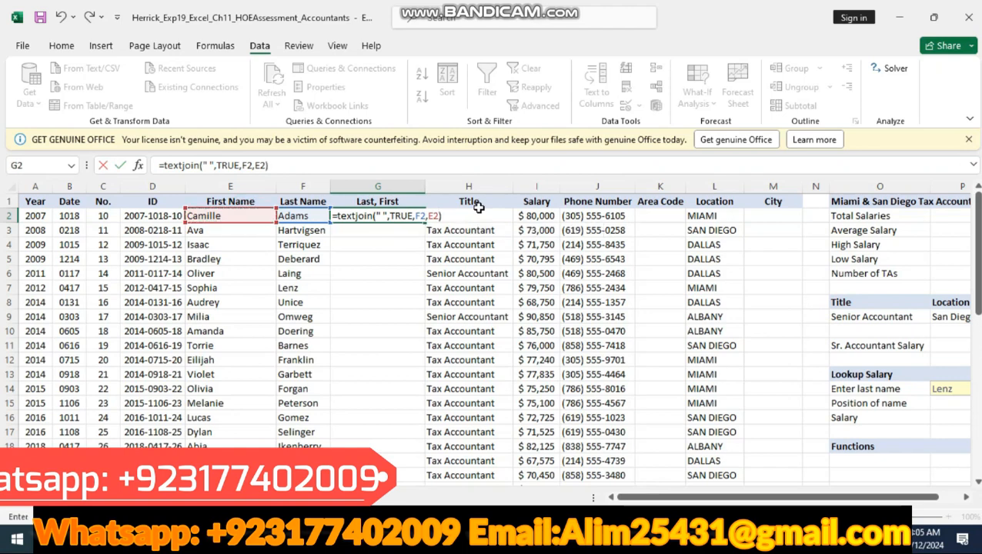
Step: Replace the TEXTJOIN delimiter in G2 with a comma and enter the formula
click(382, 216)
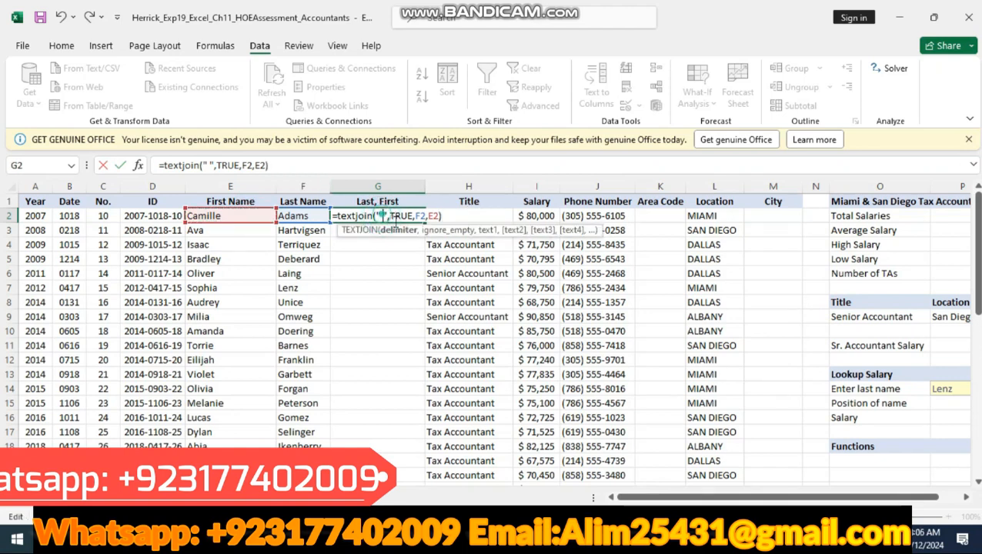
key(BackSpace)
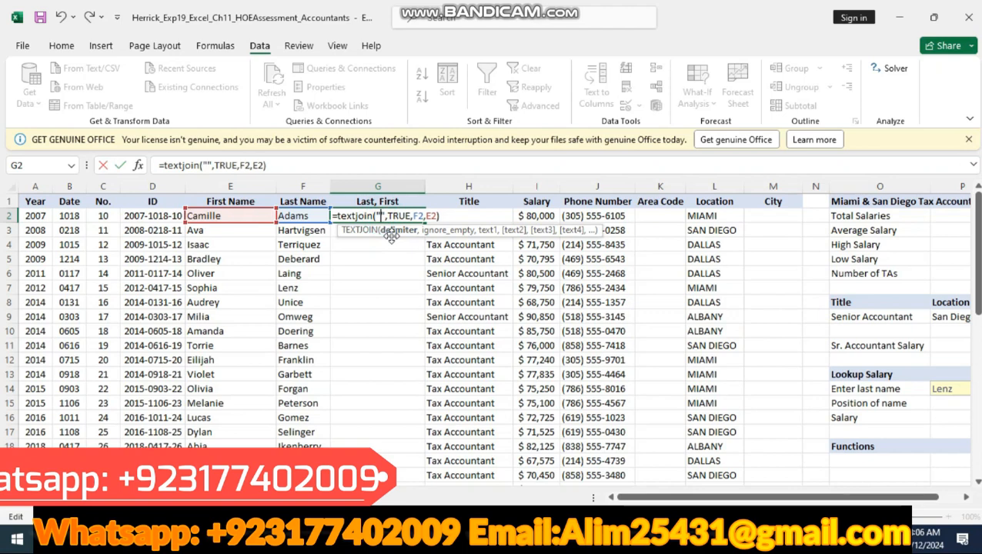
text(,)
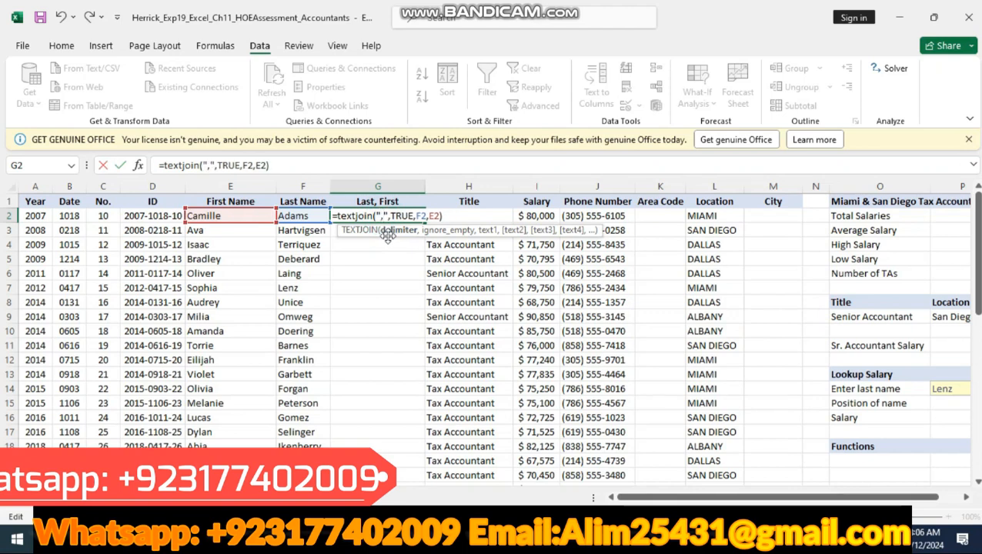
key(Return)
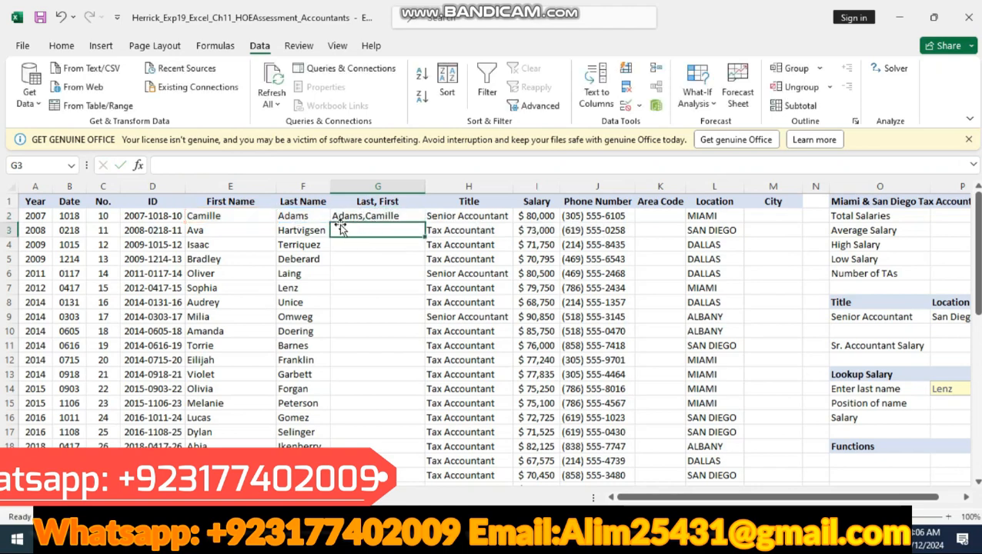
Step: Check step 4 in Word and copy the TEXTJOIN formula from Excel's G2 down through G26
key(alt+Tab)
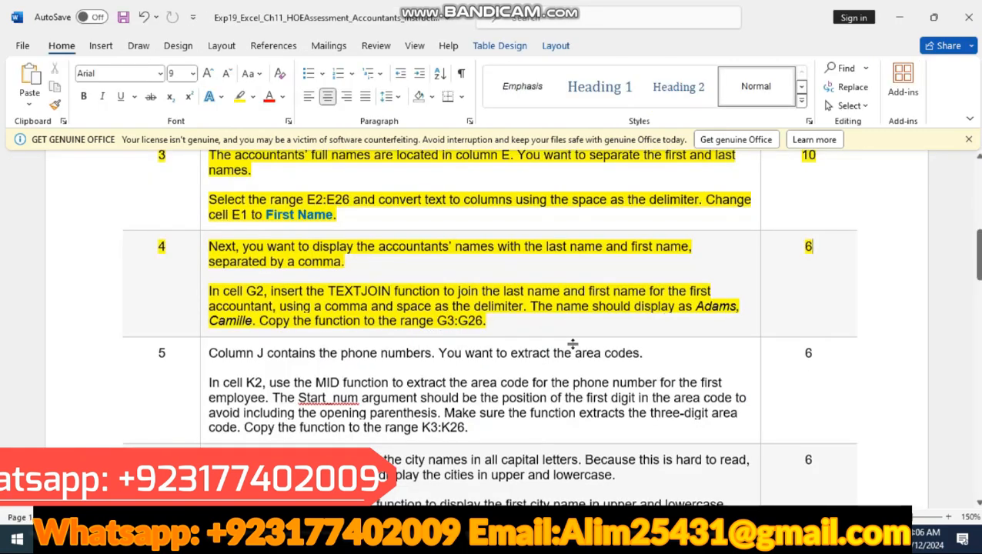
key(alt+Tab)
click(387, 203)
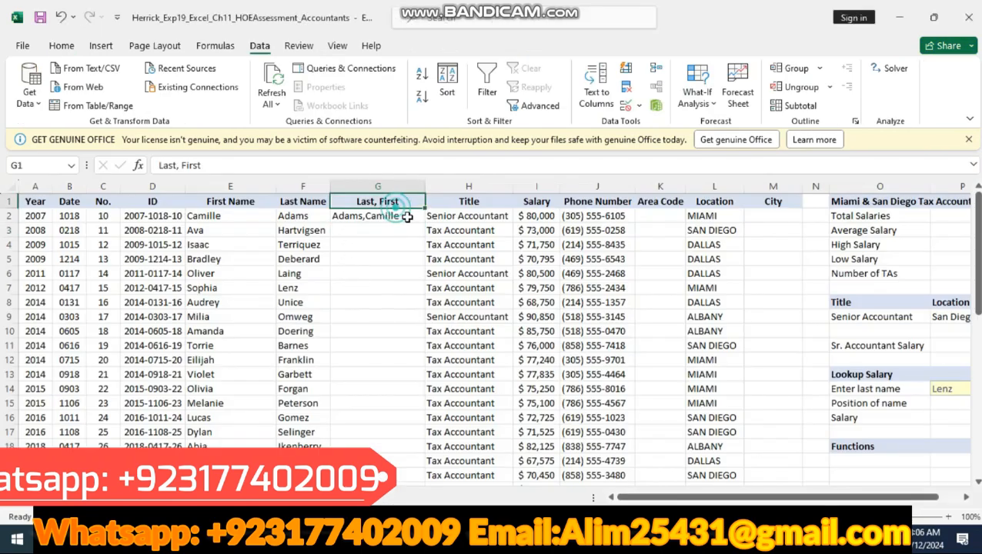
click(414, 219)
drag(423, 222, 424, 466)
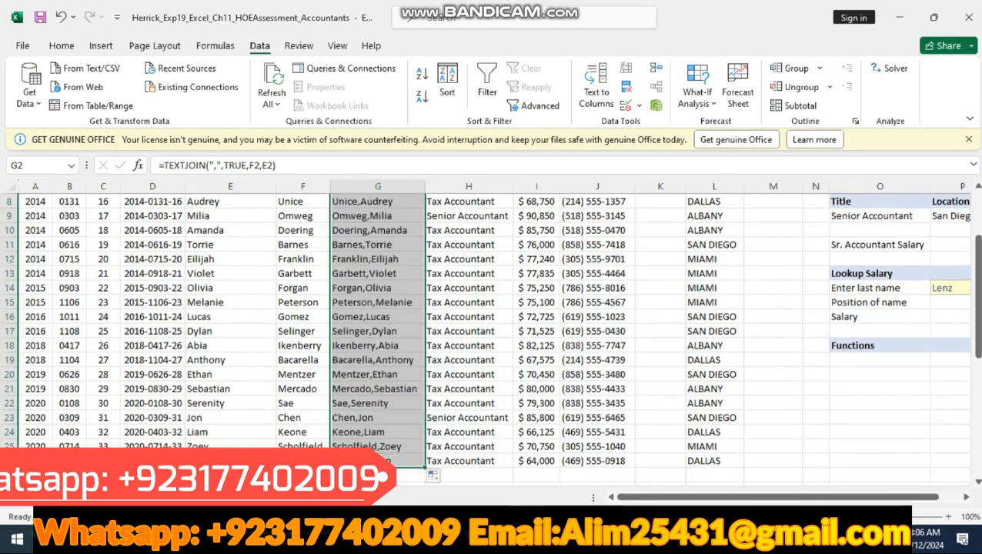
Step: Switch to the Word instructions, highlight the step 5 row in yellow, and read it
key(alt+Tab)
click(104, 375)
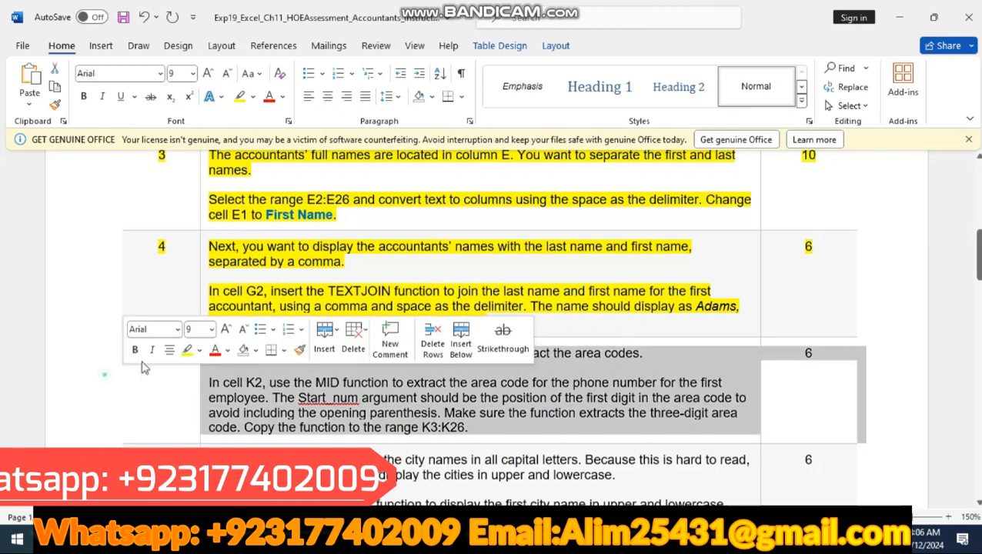
click(186, 350)
scroll(306, 231, down, 3)
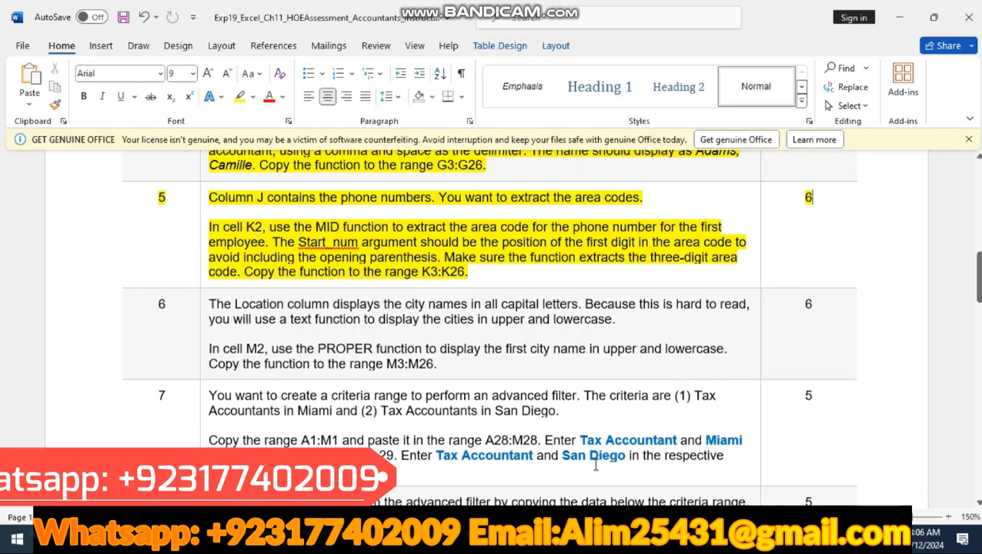
Step: Switch to Excel and enter =MID(J2,2,3) in K2 to extract the first employee's area code
key(alt+Tab)
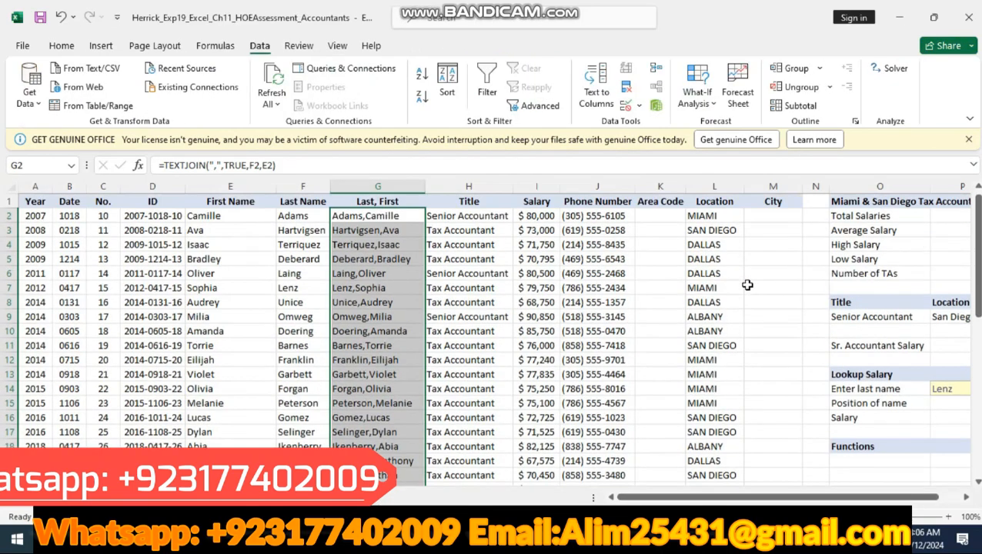
click(657, 216)
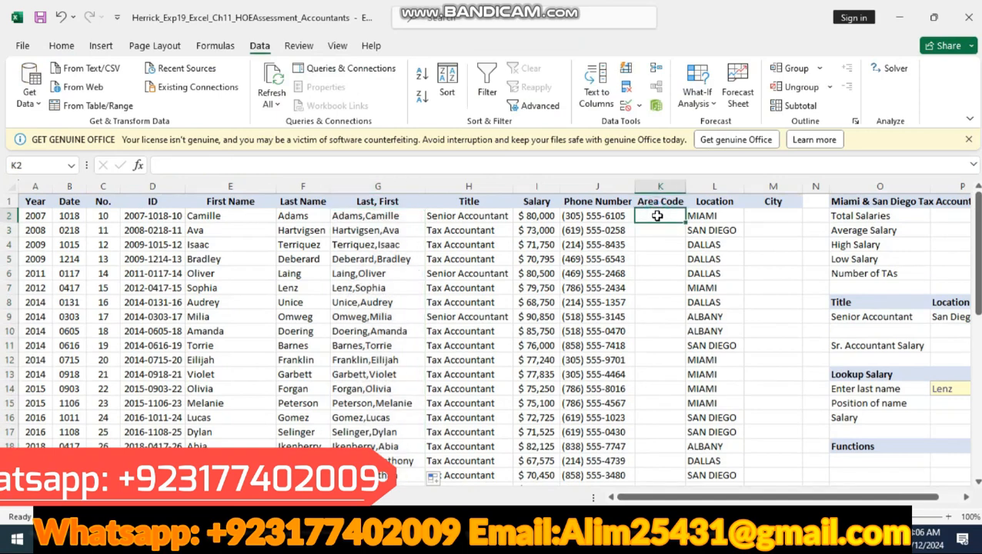
text(=mid)
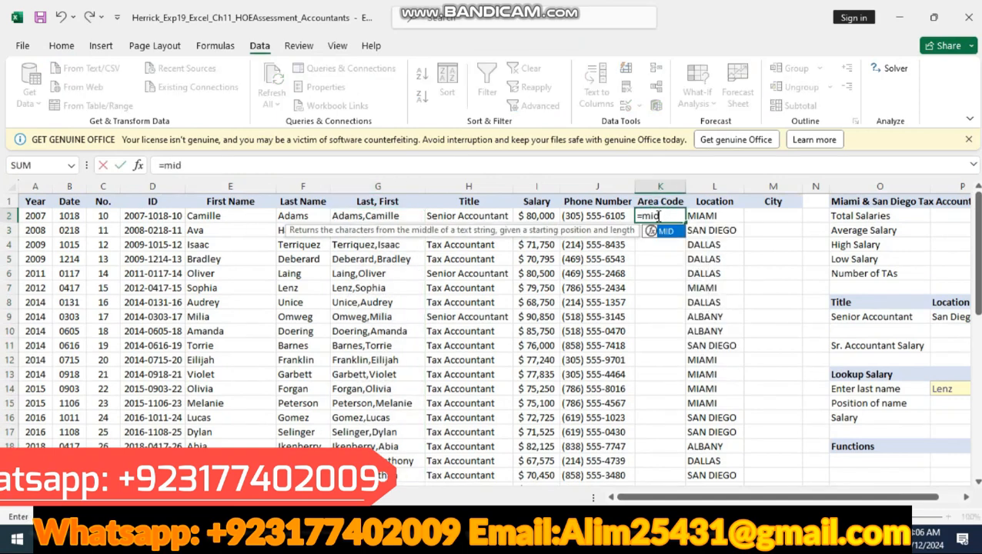
text(()
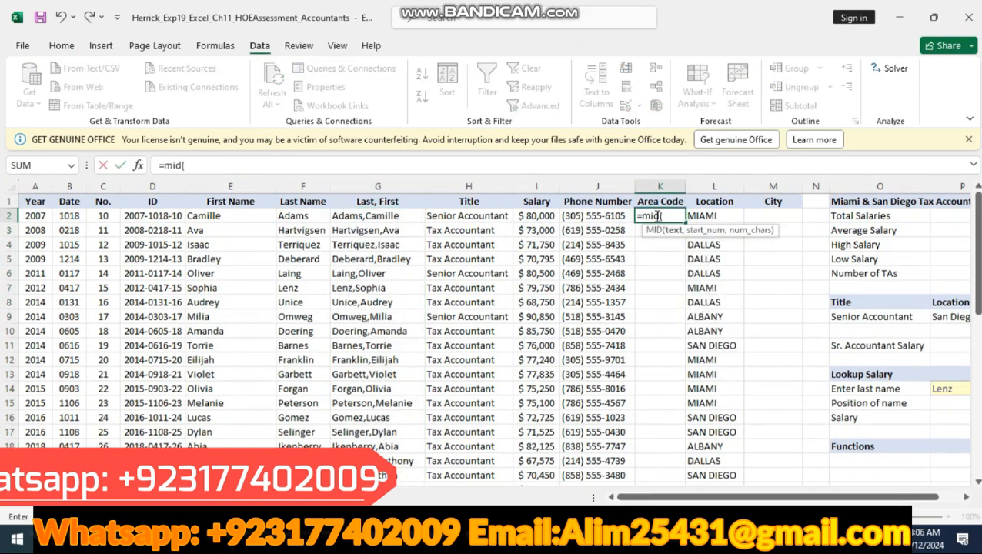
click(595, 216)
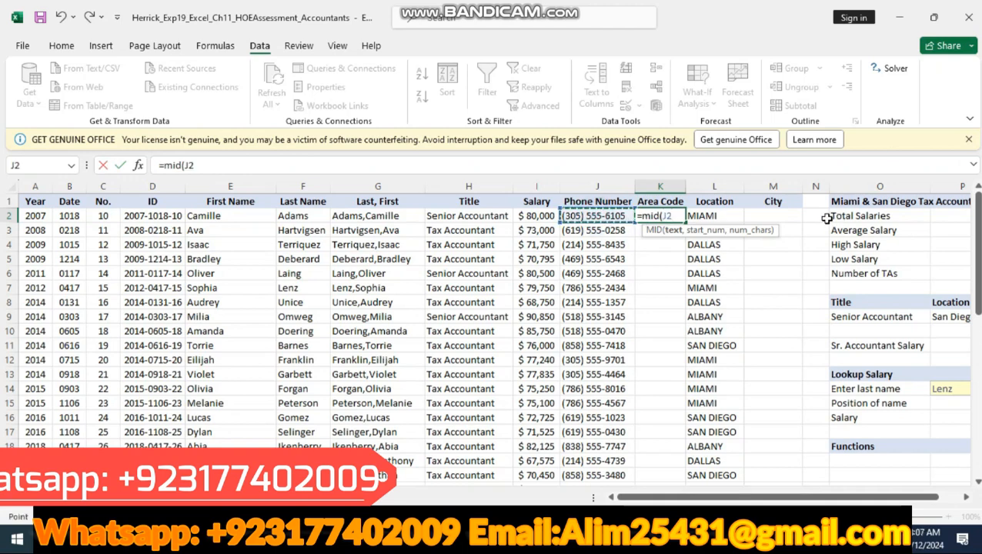
text(,)
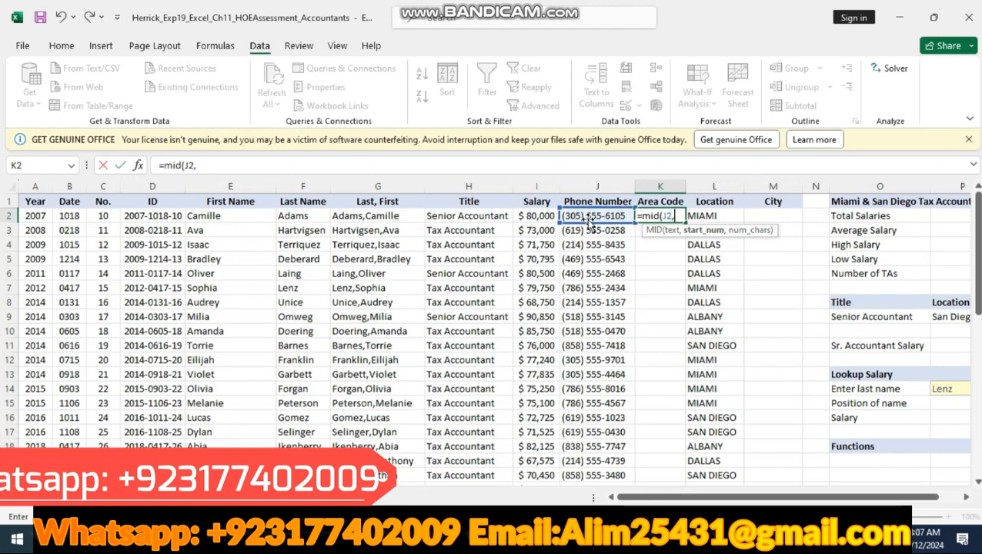
text(2,)
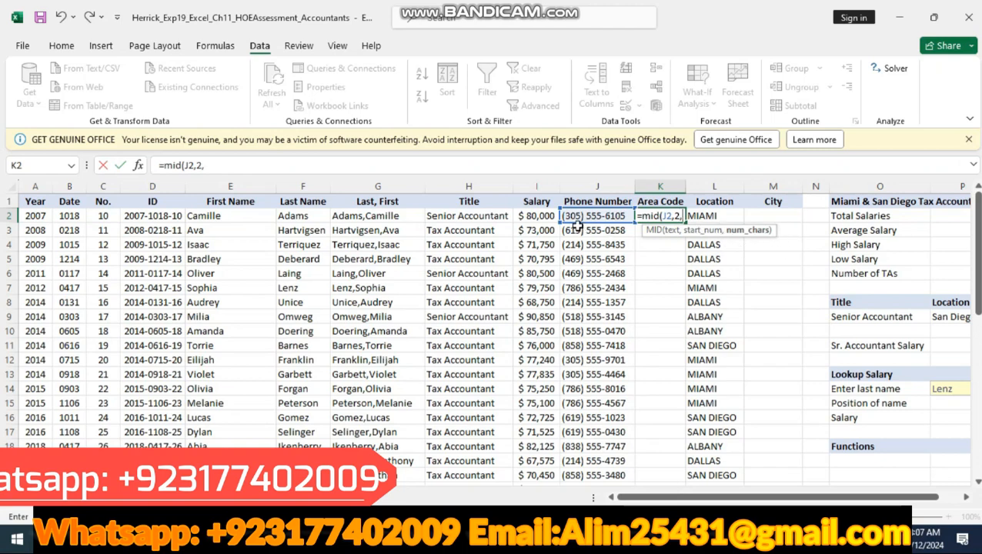
text(3))
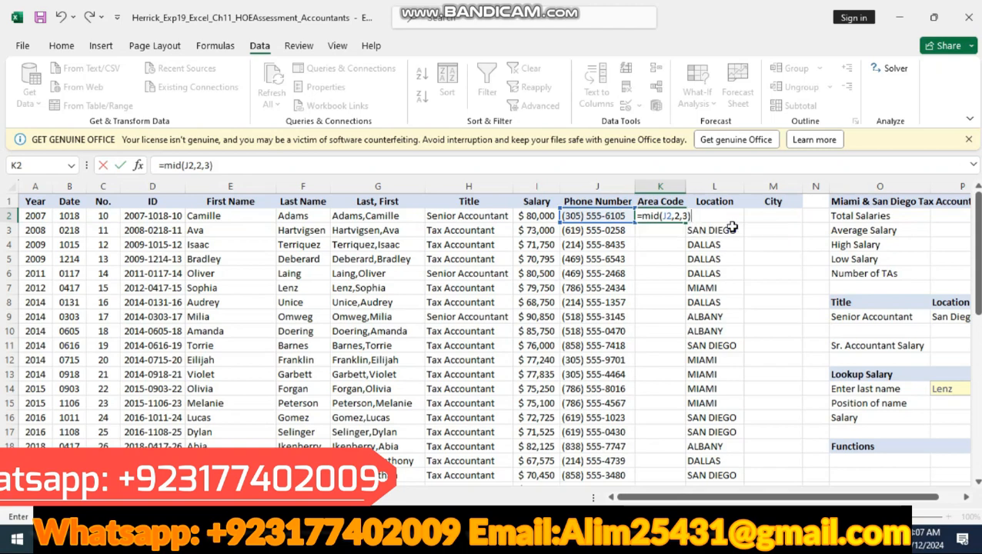
key(Return)
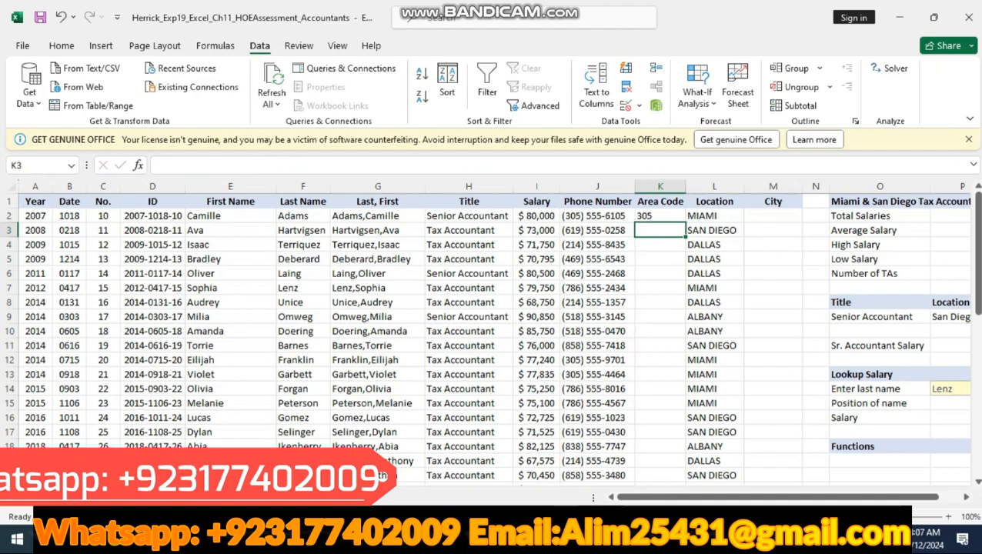
Step: Recheck step 5 in Word, and copy the MID formula from Excel's K2 down through K26
click(580, 540)
right_click(580, 540)
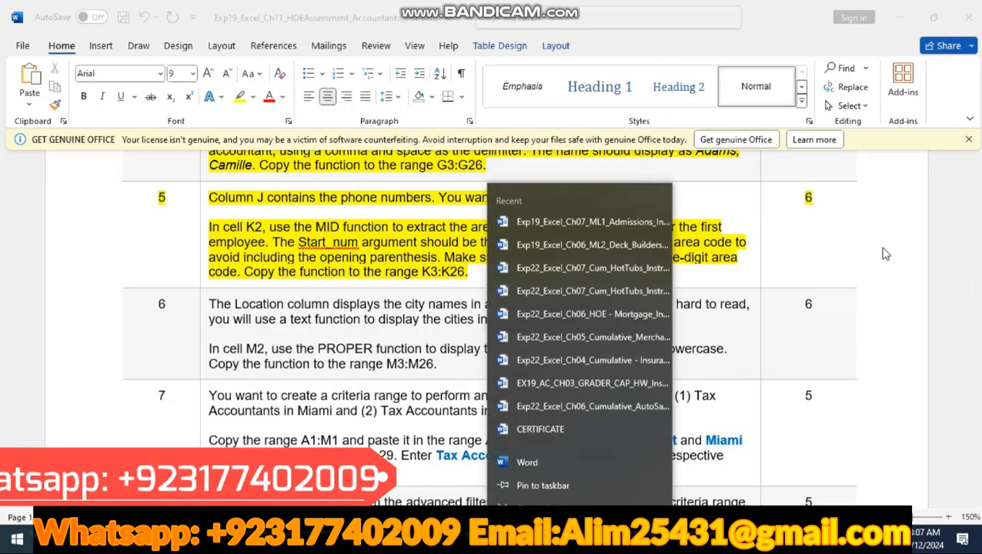
click(842, 250)
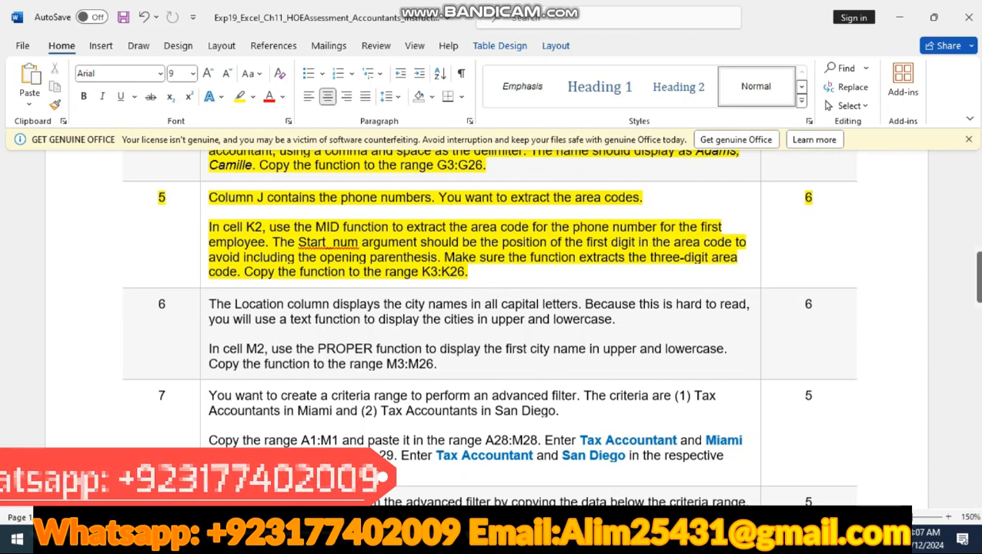
key(alt+Tab)
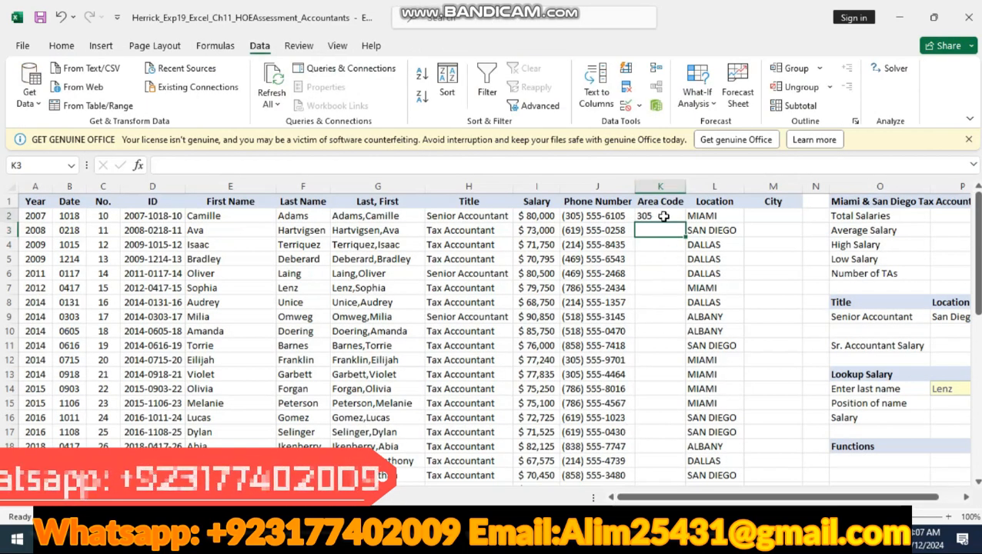
click(664, 216)
drag(684, 223, 678, 450)
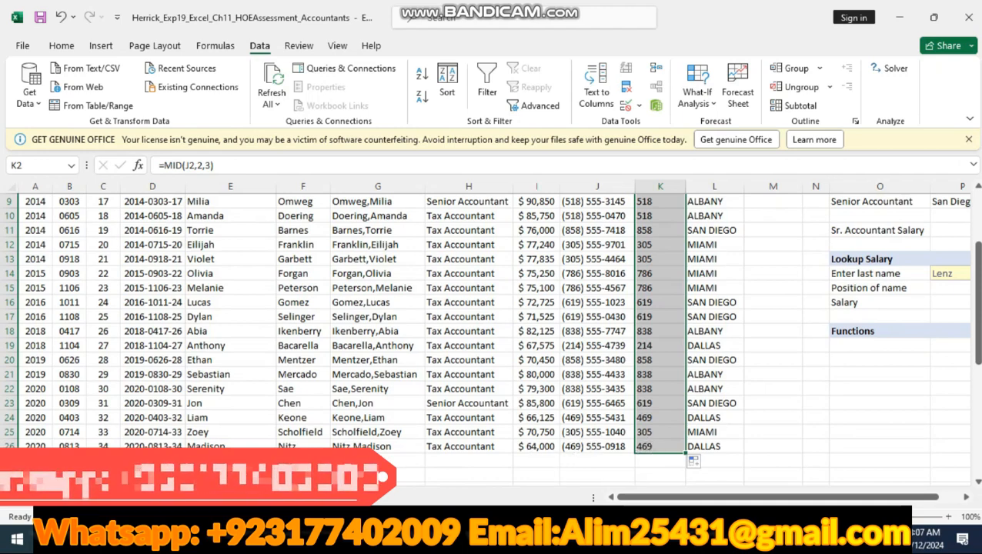
Step: Switch to the Word instructions, highlight the step 6 row in yellow, and read it
click(230, 539)
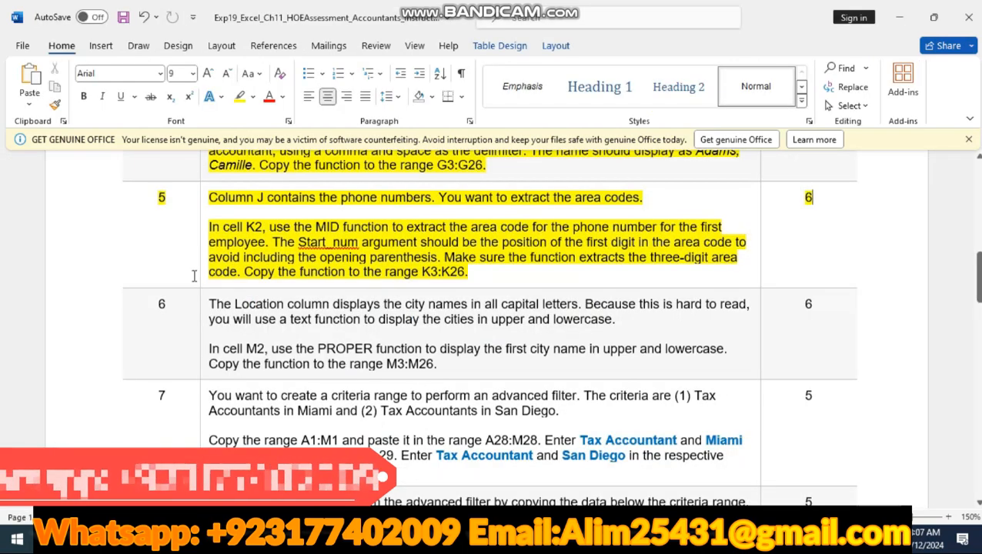
click(100, 334)
click(183, 301)
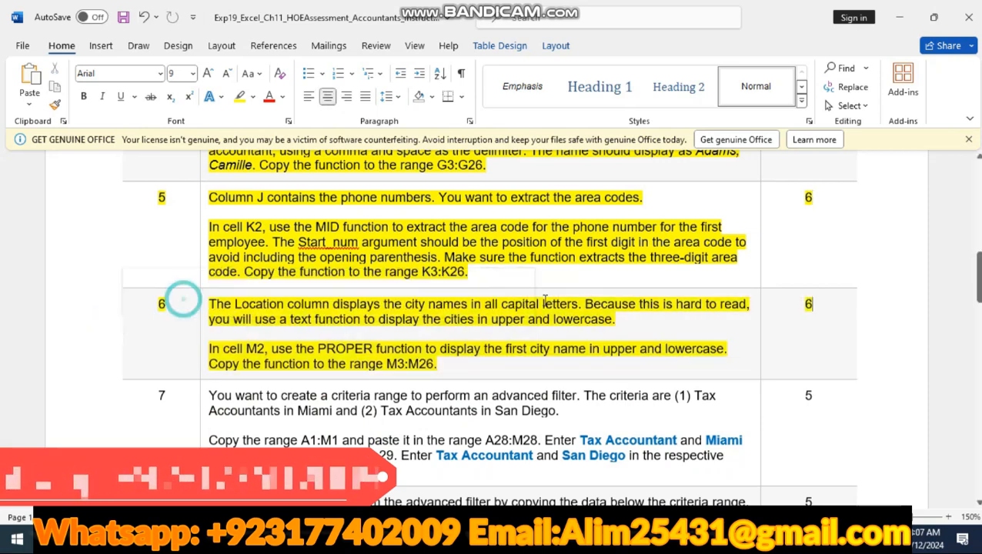
scroll(326, 256, down, 1)
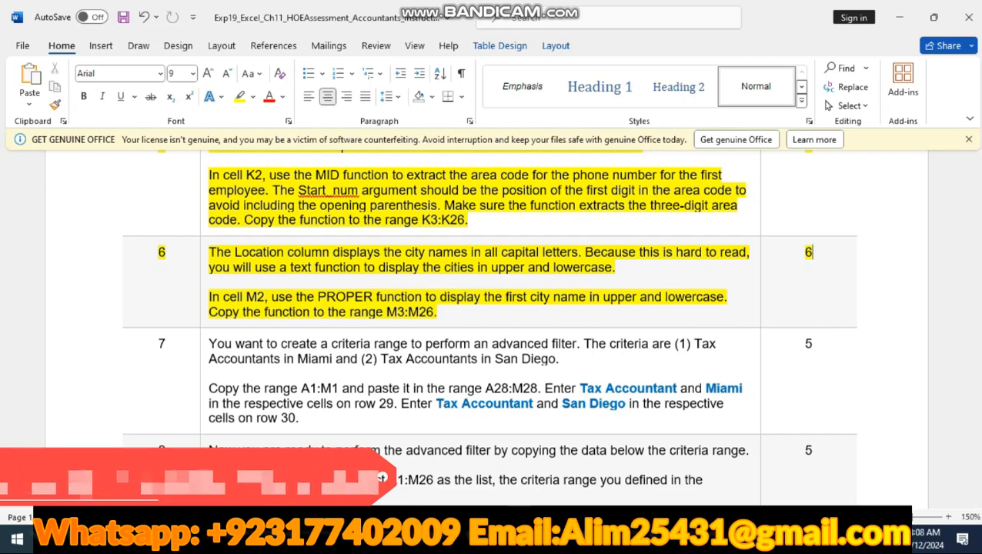
Step: Switch to Excel and enter =PROPER(L2) in M2 to convert the first city name to upper and lowercase
key(alt+Tab)
scroll(774, 246, up, 3)
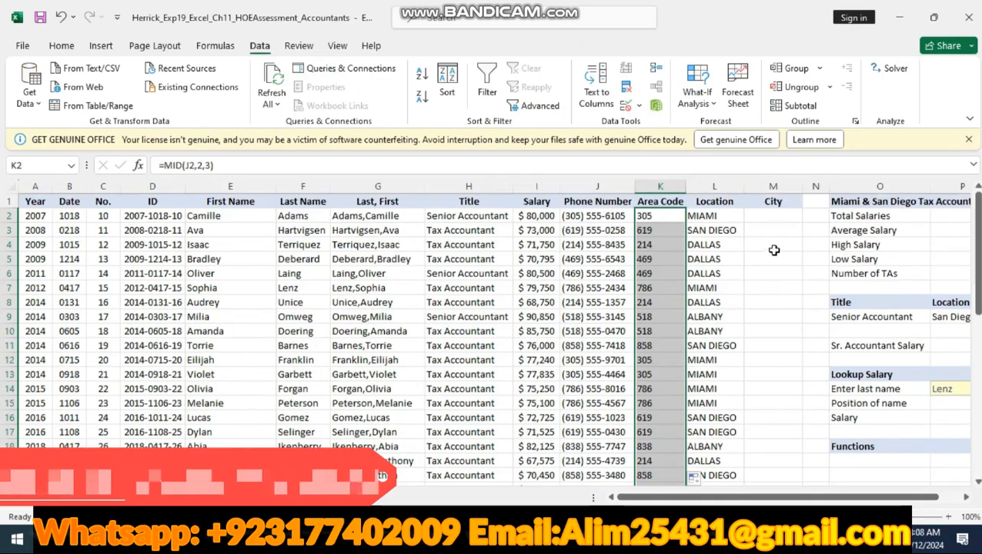
click(775, 218)
text(=)
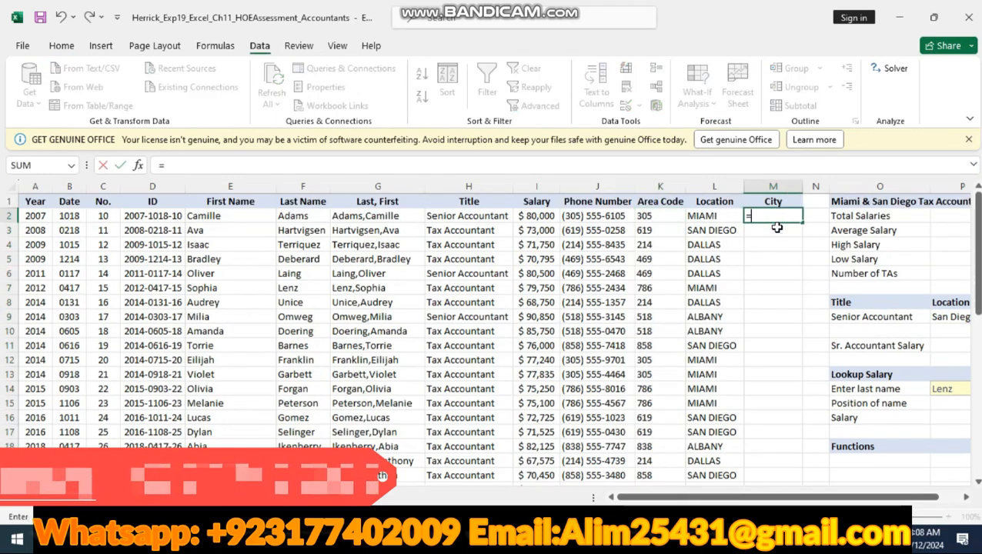
text(prop)
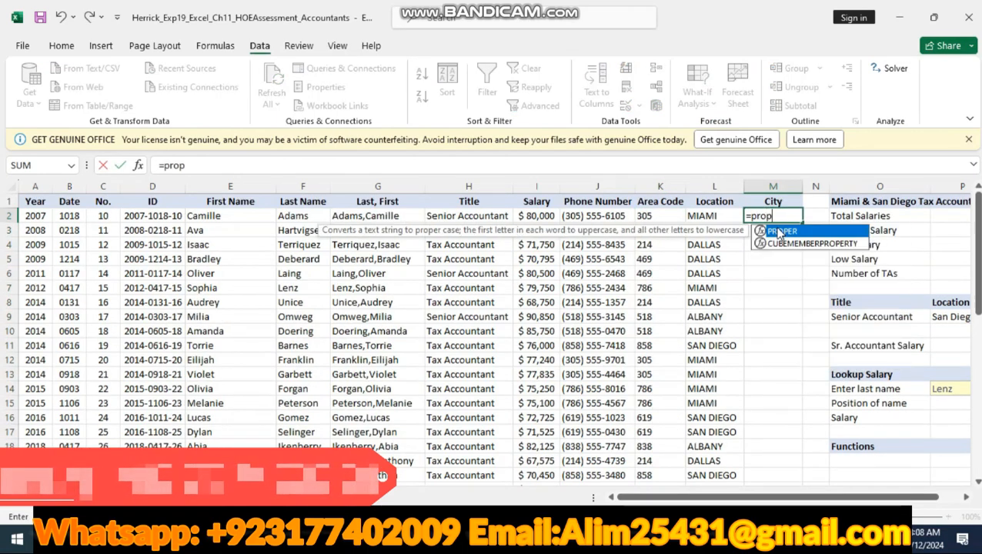
text(er)
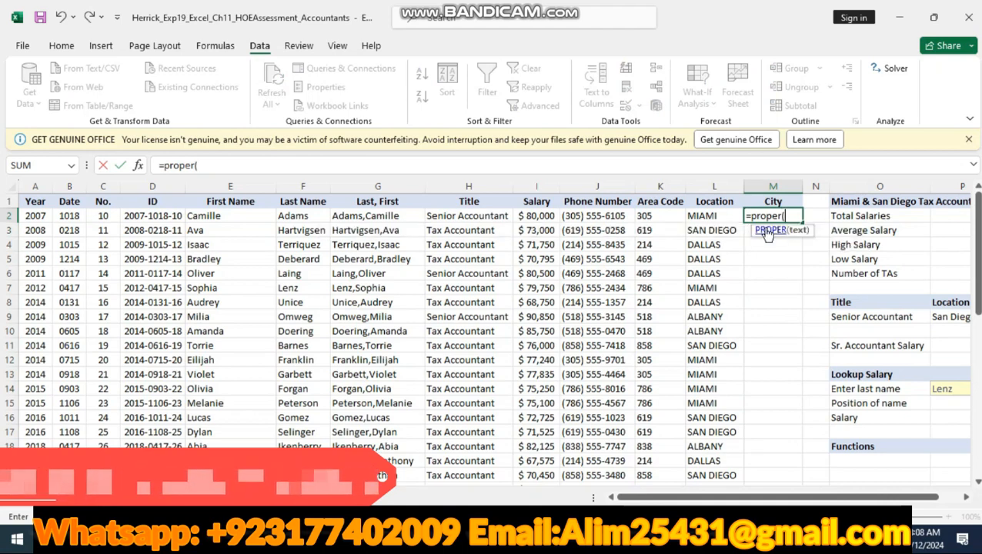
text(()
click(710, 214)
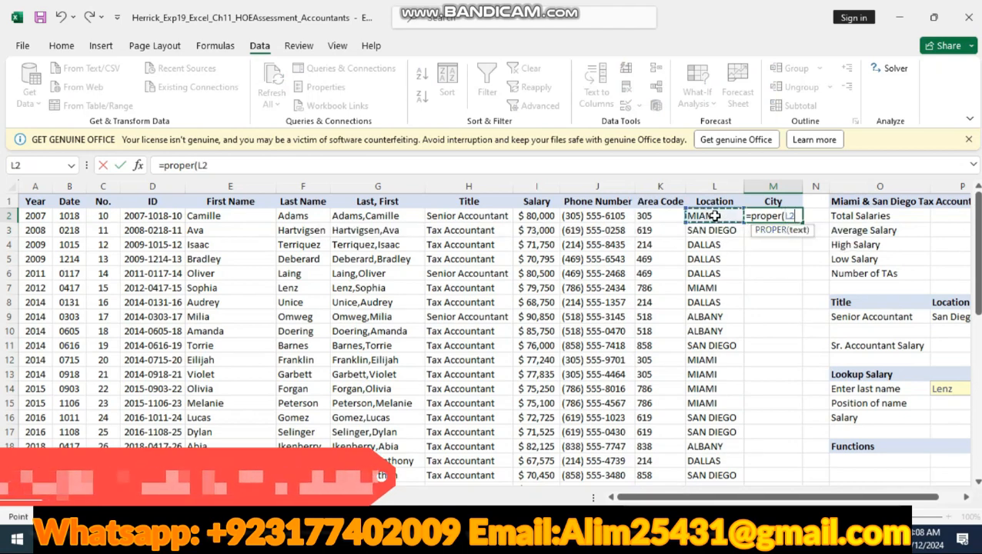
text())
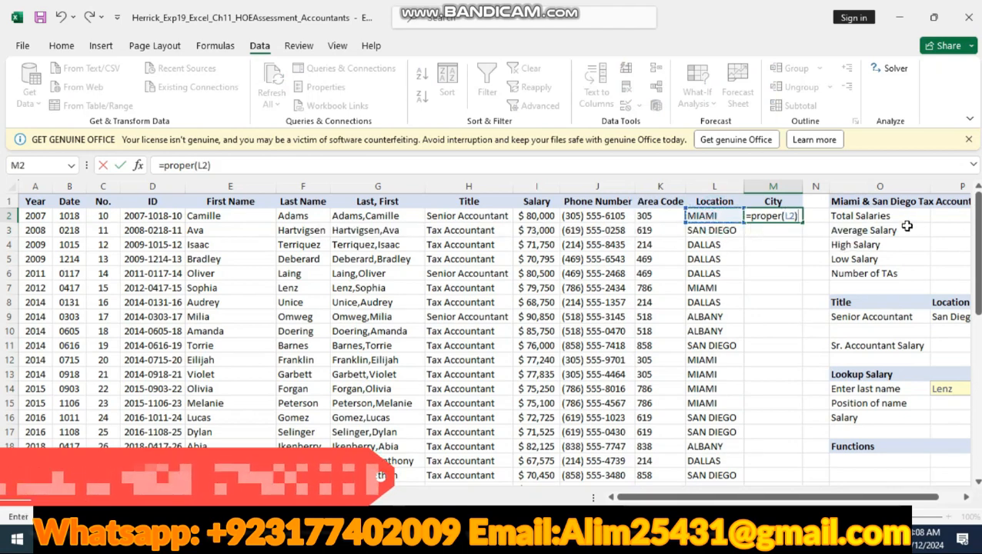
key(Return)
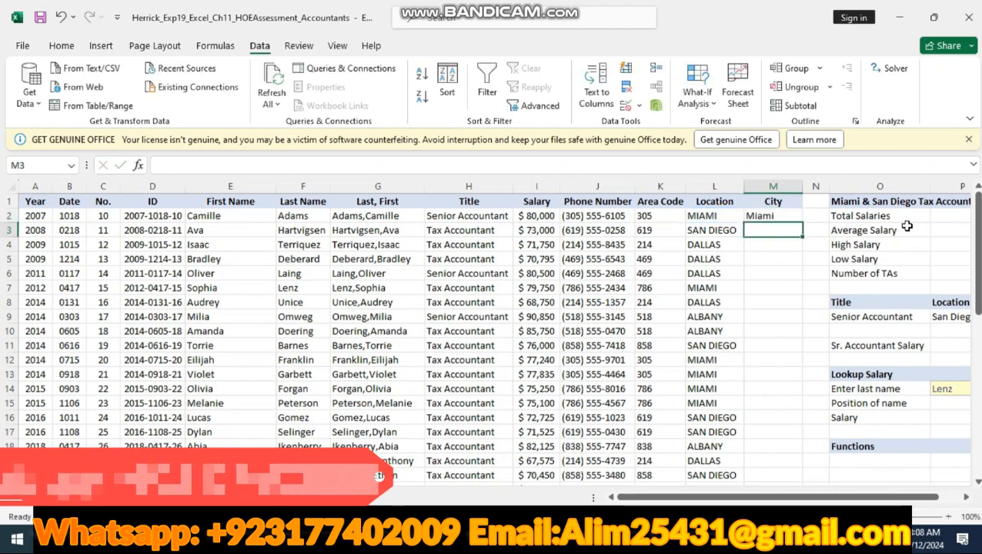
Step: Check step 6 in Word and copy the PROPER formula from Excel's M2 down through M26
click(760, 216)
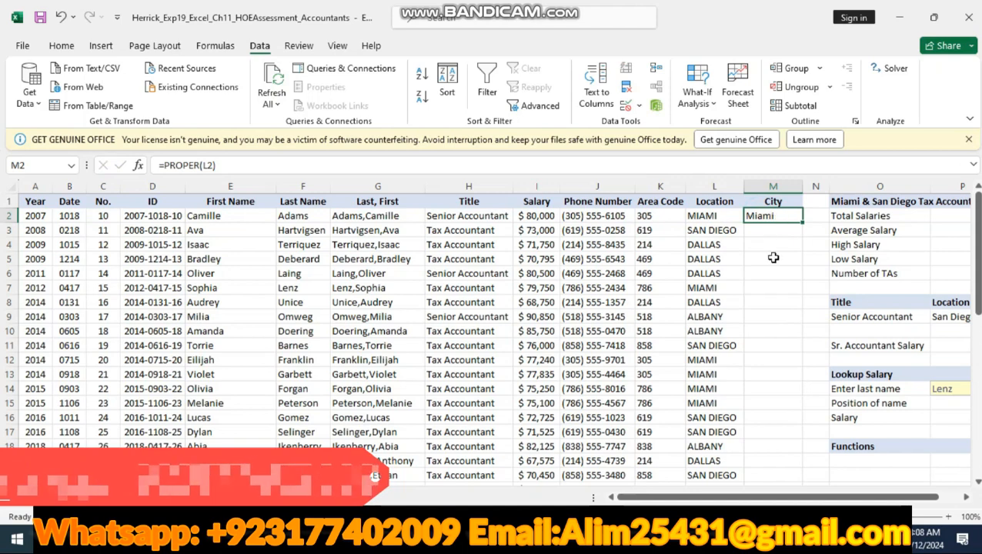
click(493, 539)
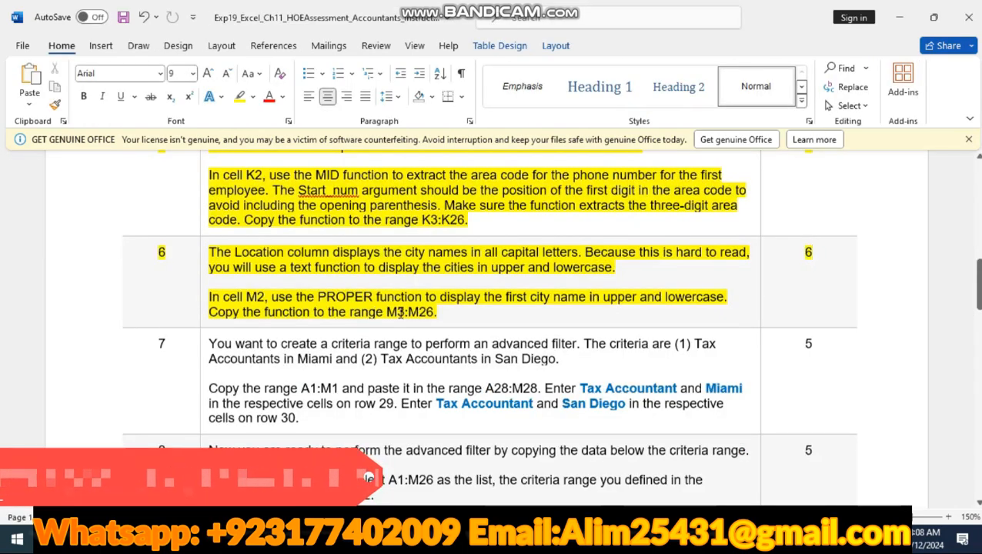
click(654, 539)
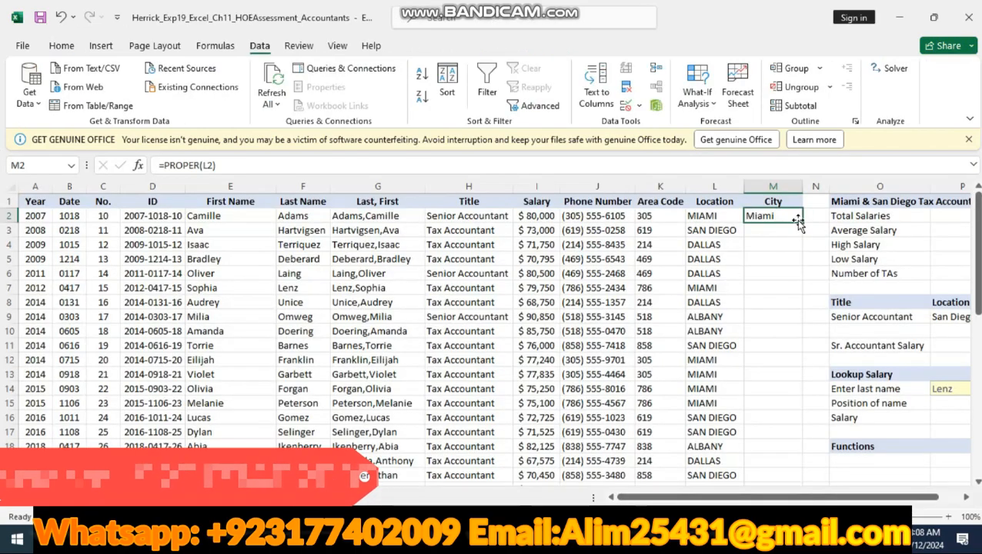
drag(799, 222, 789, 463)
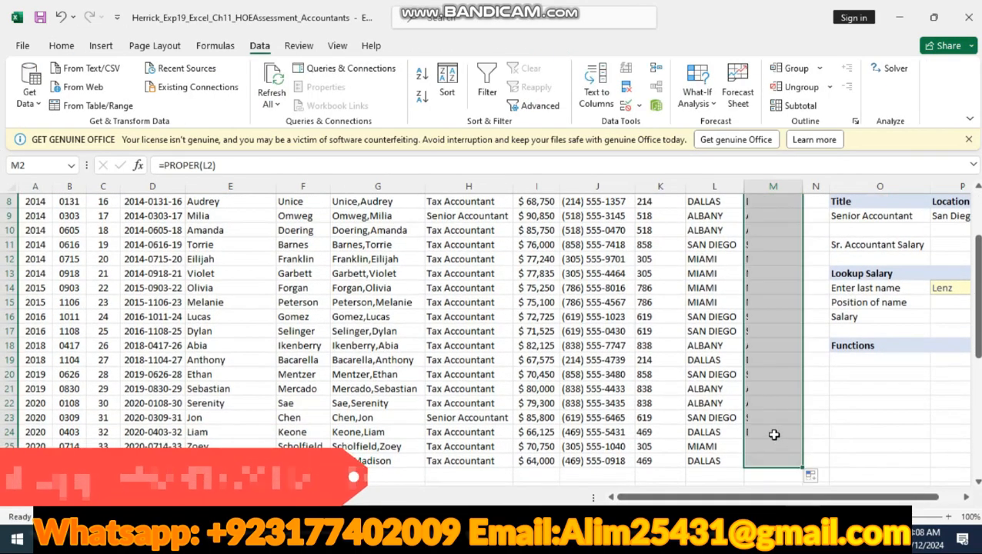
Step: Switch to Word and look through the remaining instructions from step 7 to step 19
key(alt+Tab)
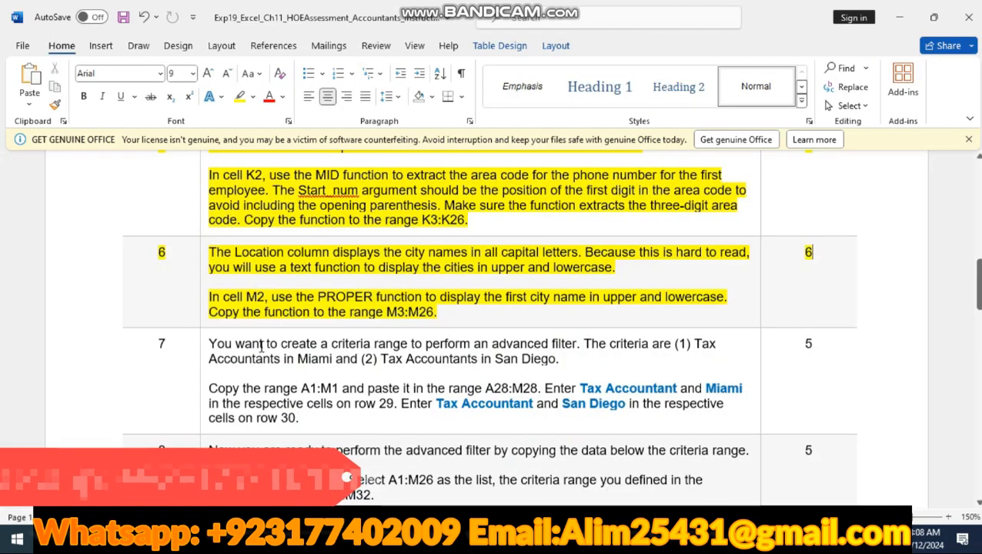
scroll(256, 308, down, 20)
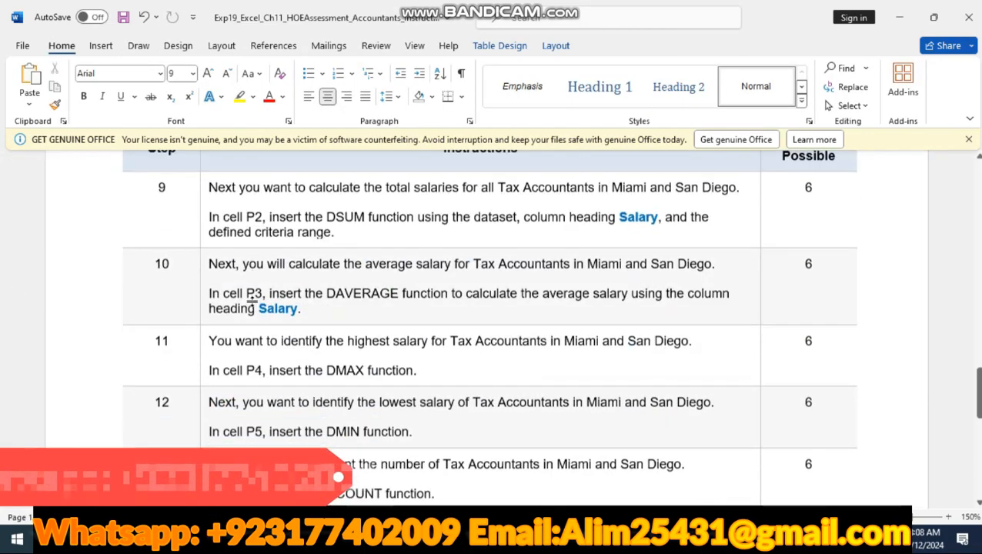
scroll(258, 309, down, 5)
scroll(257, 310, up, 3)
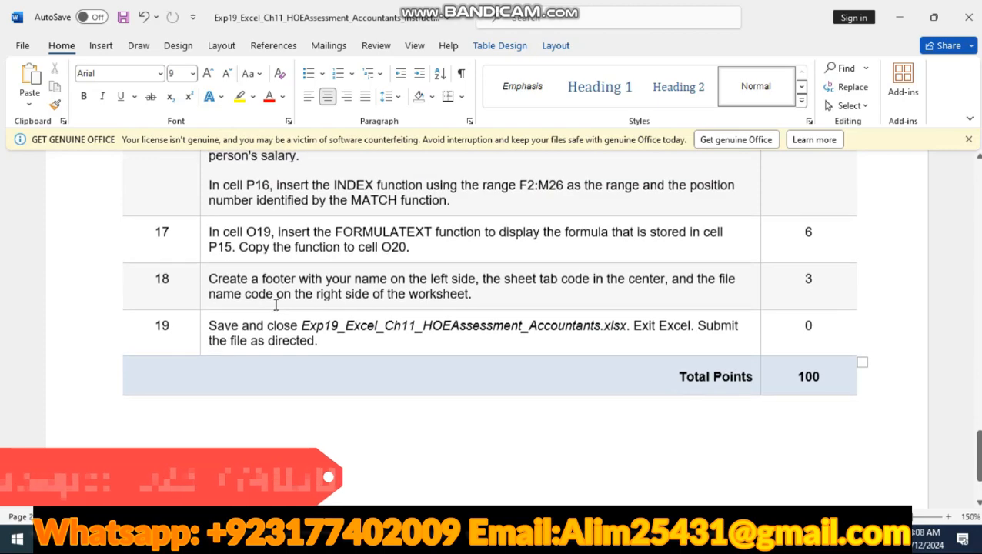
scroll(266, 312, up, 4)
scroll(270, 314, up, 20)
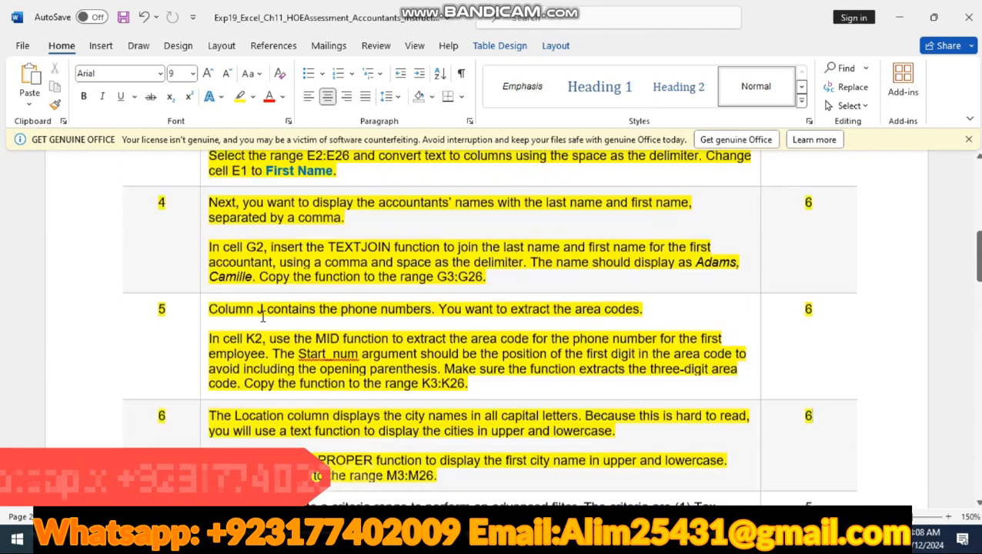
scroll(263, 315, up, 8)
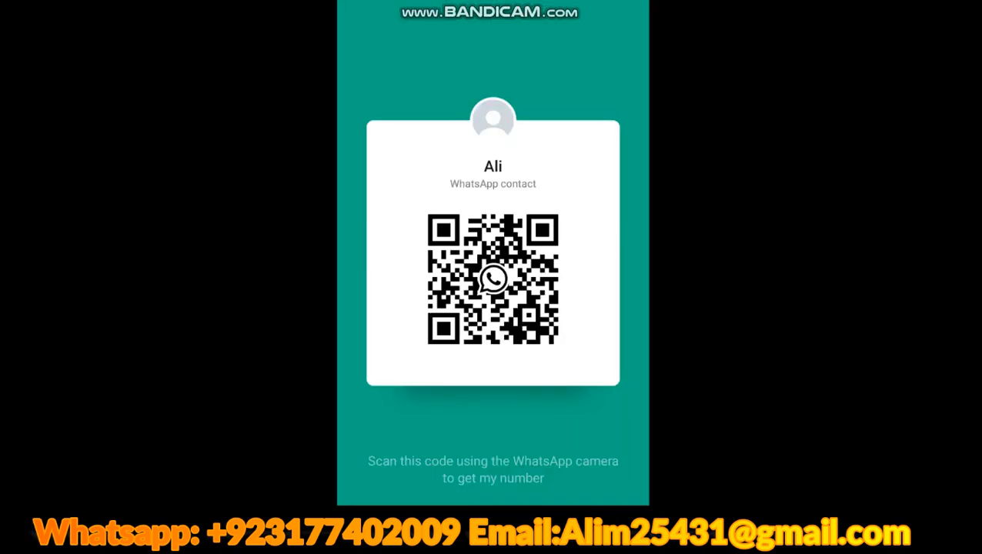
mouse_move(966, 539)
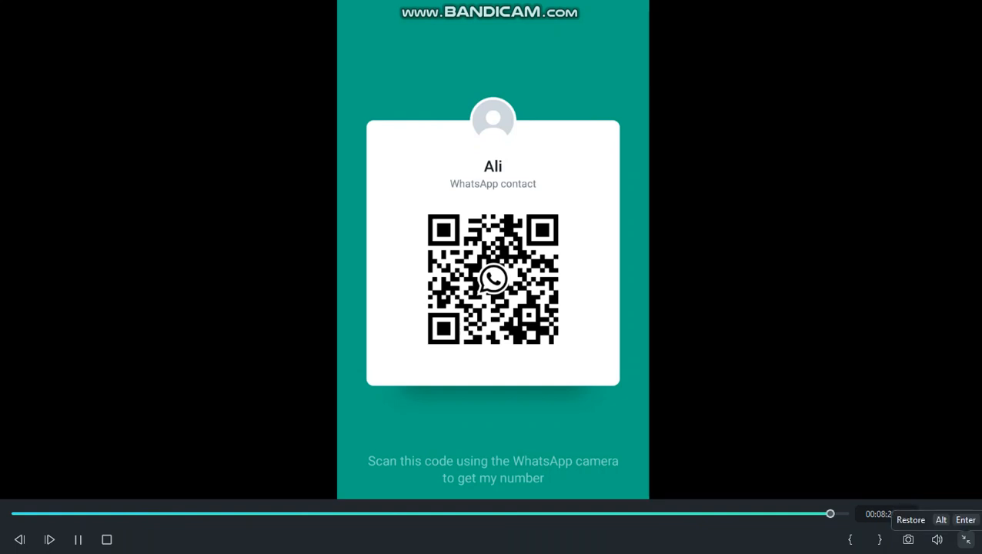
click(966, 539)
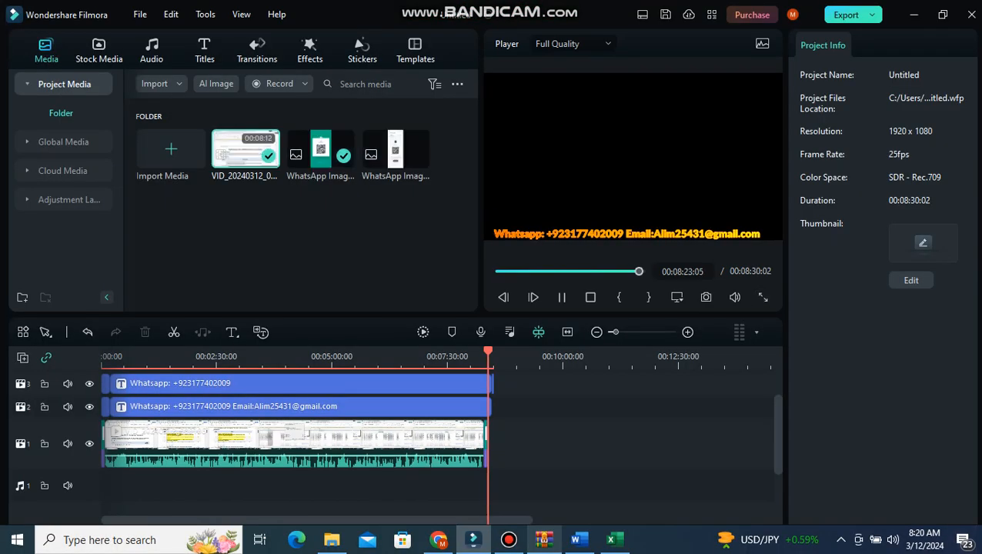